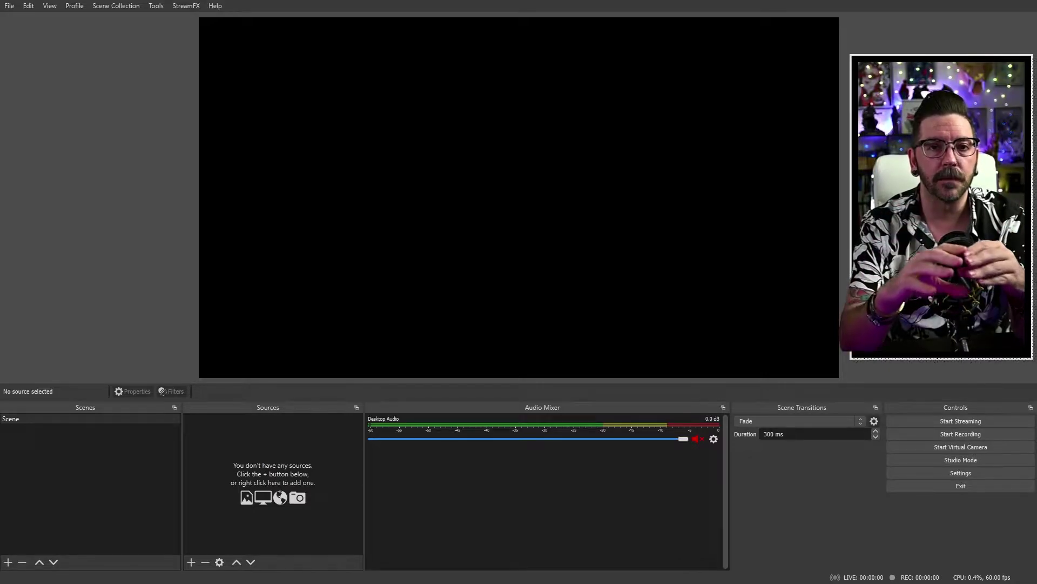
Rename the default scene to 'Camera'.
right_click(115, 420)
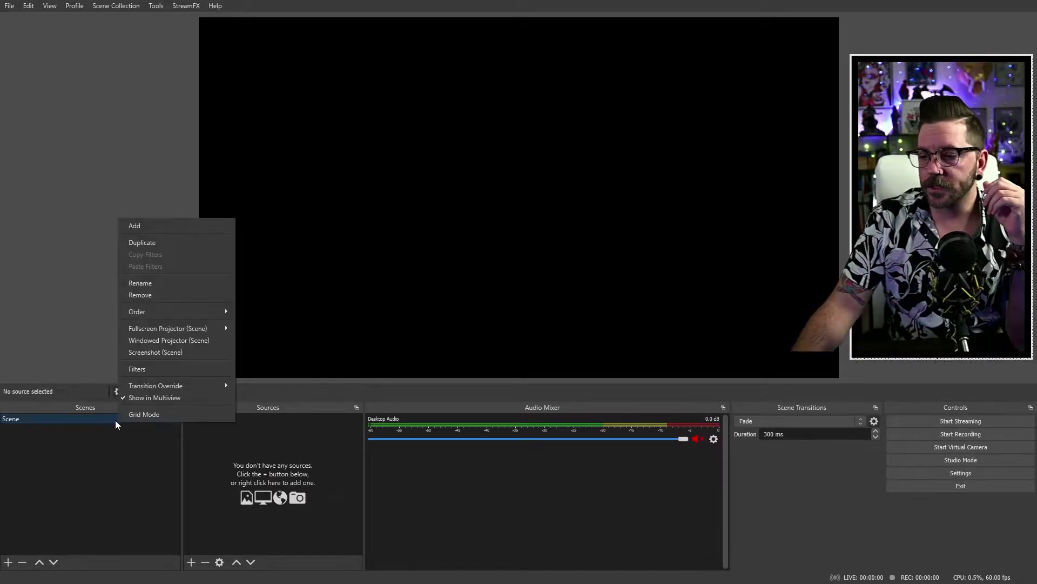
left_click(152, 281)
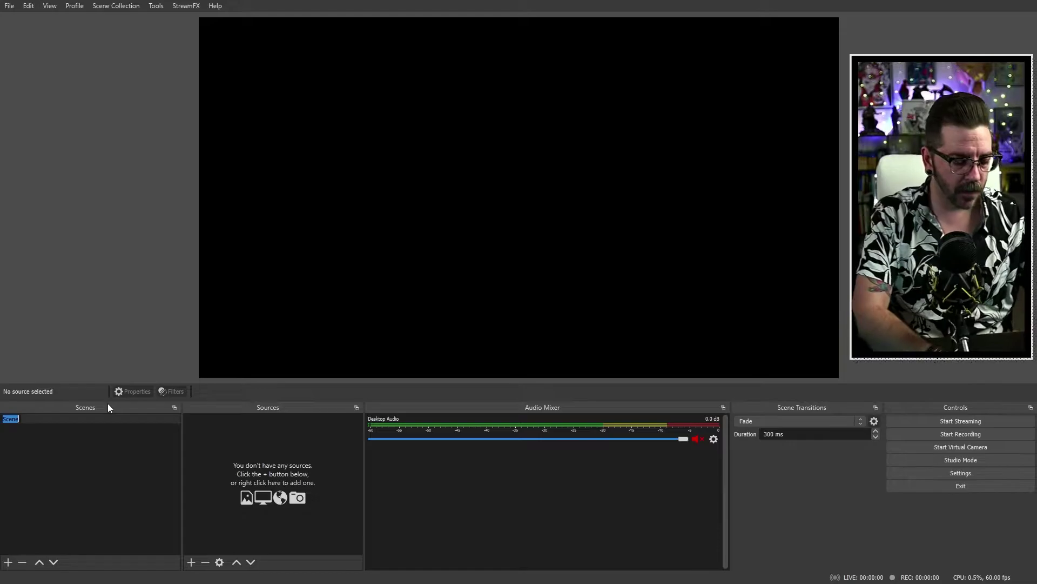
type("Camera")
key("Return")
Add a Video Capture Device source named 'Nikon' with its default settings.
left_click(191, 562)
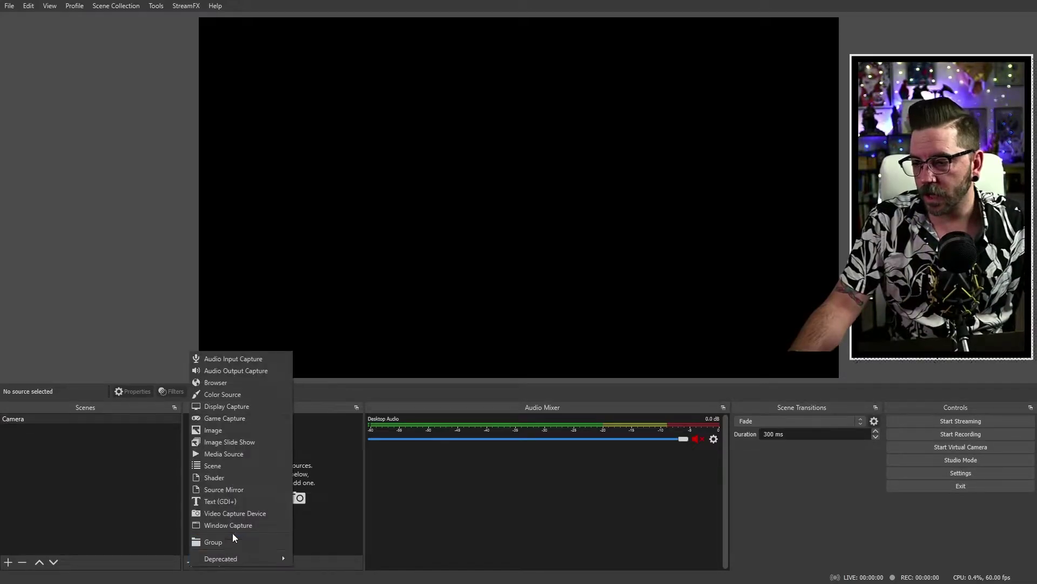
left_click(235, 513)
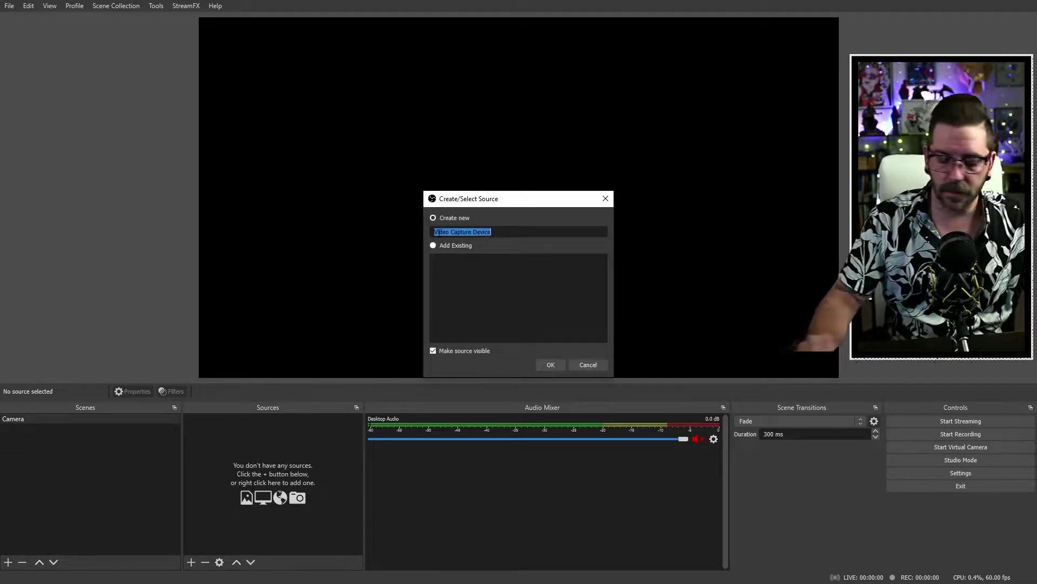
type("Nikon")
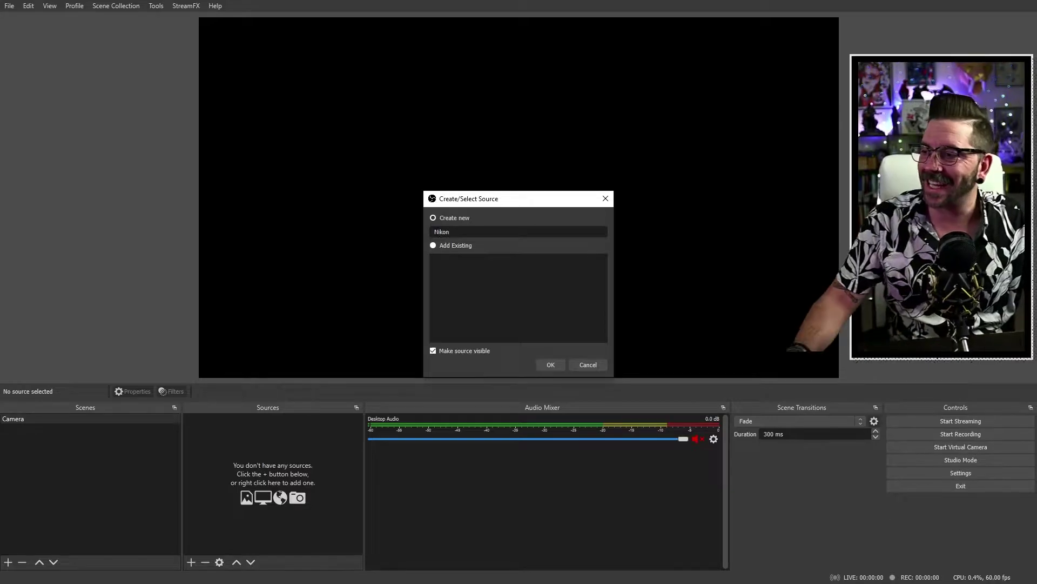
left_click(543, 365)
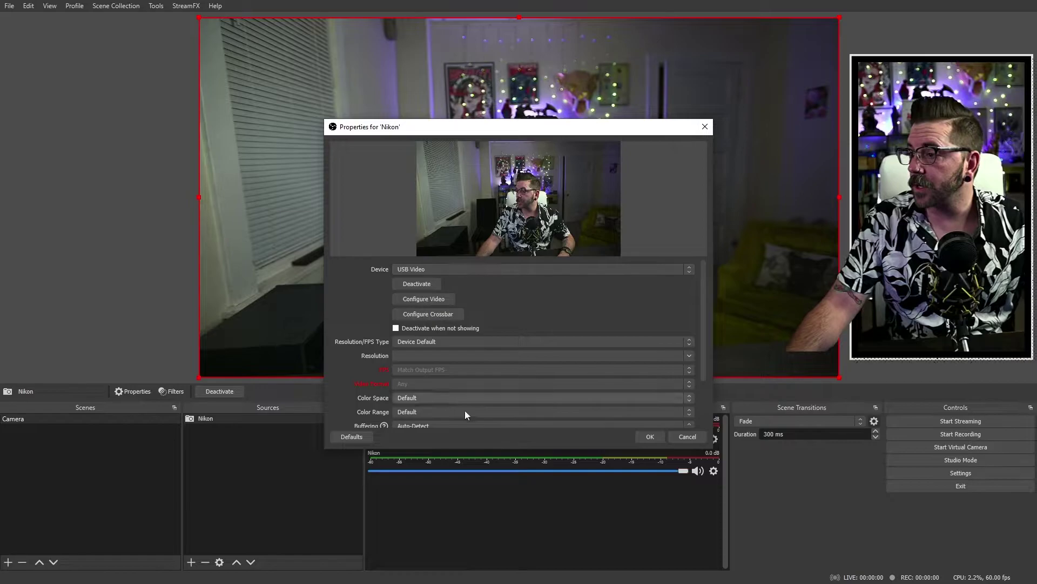
left_click(650, 439)
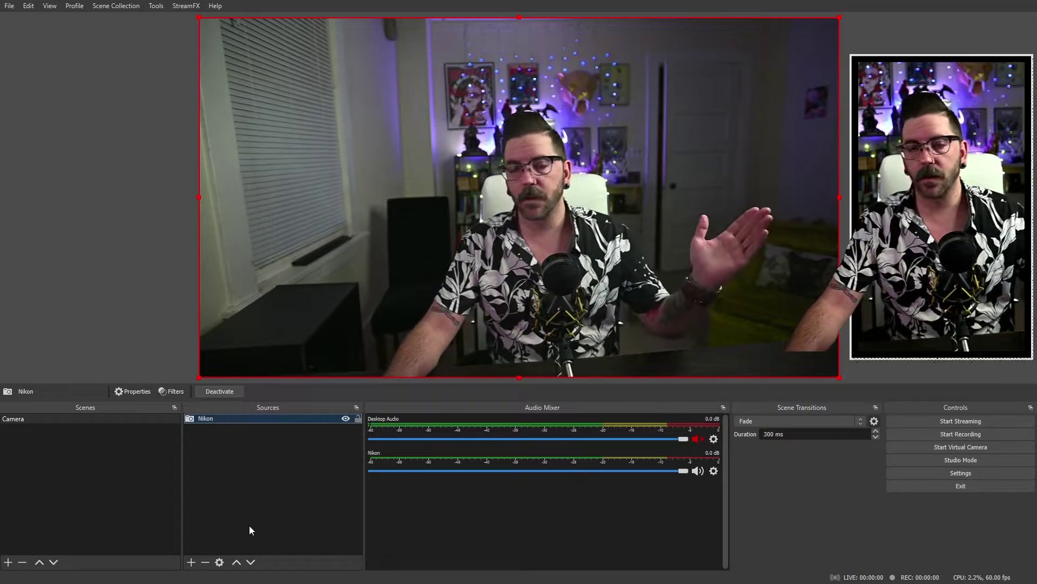
Create a new scene named 'Nvidia Cutout'.
left_click(8, 562)
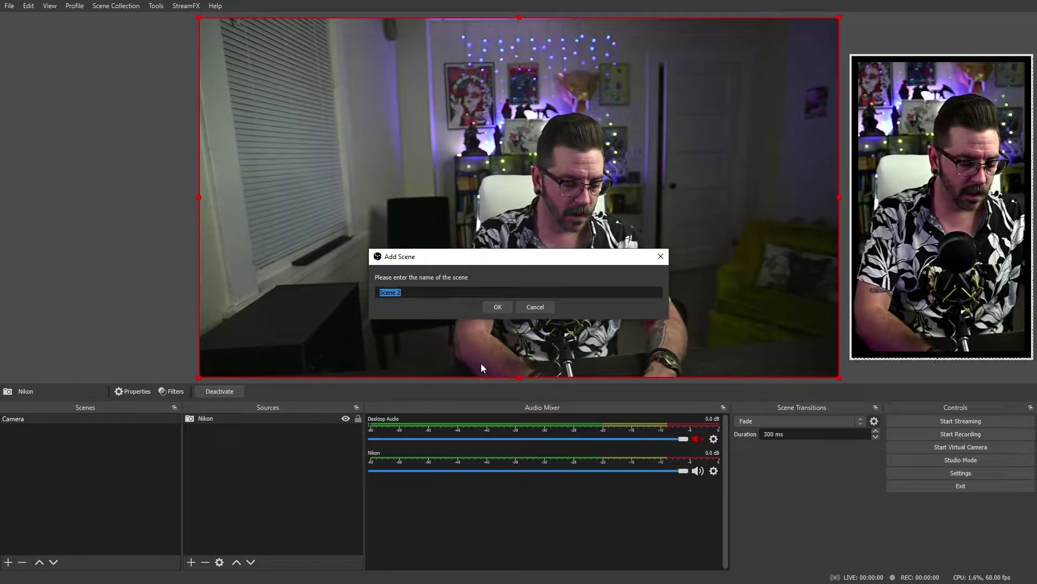
type("Nvidia Cutout")
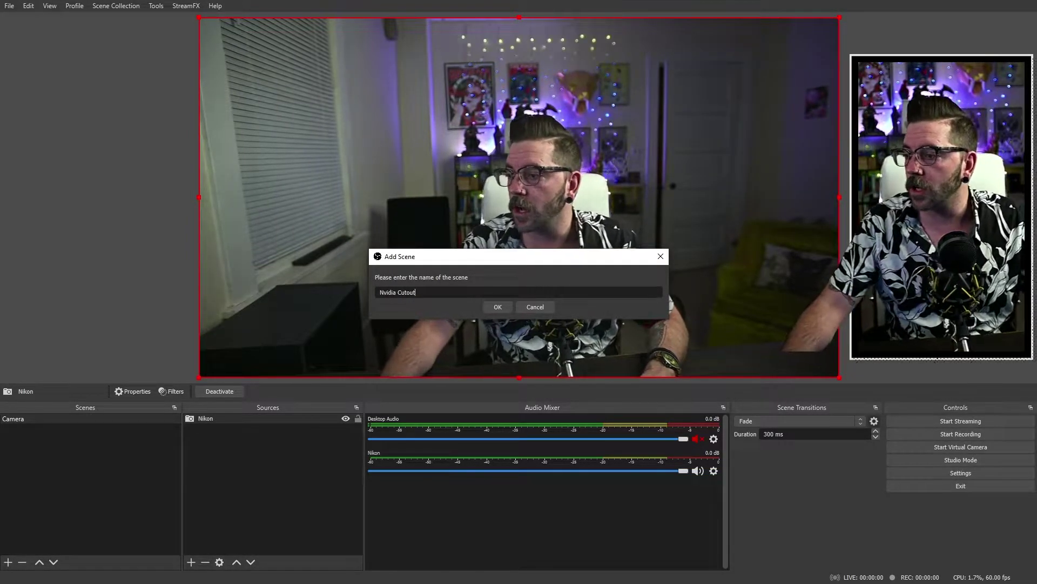
left_click(498, 307)
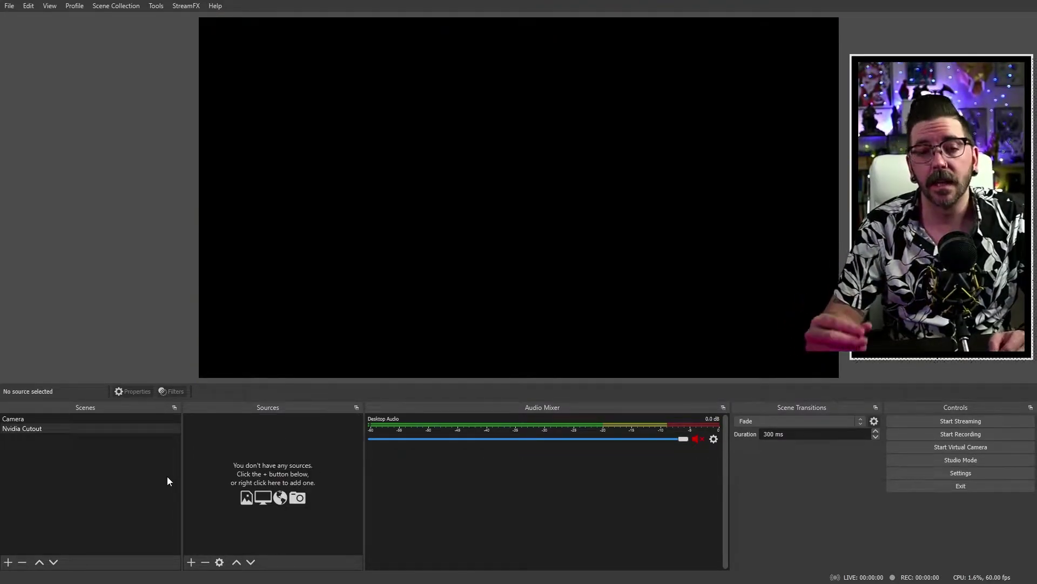
Add a Source Mirror named 'Cutout' that mirrors the Nikon source.
left_click(192, 561)
left_click(262, 491)
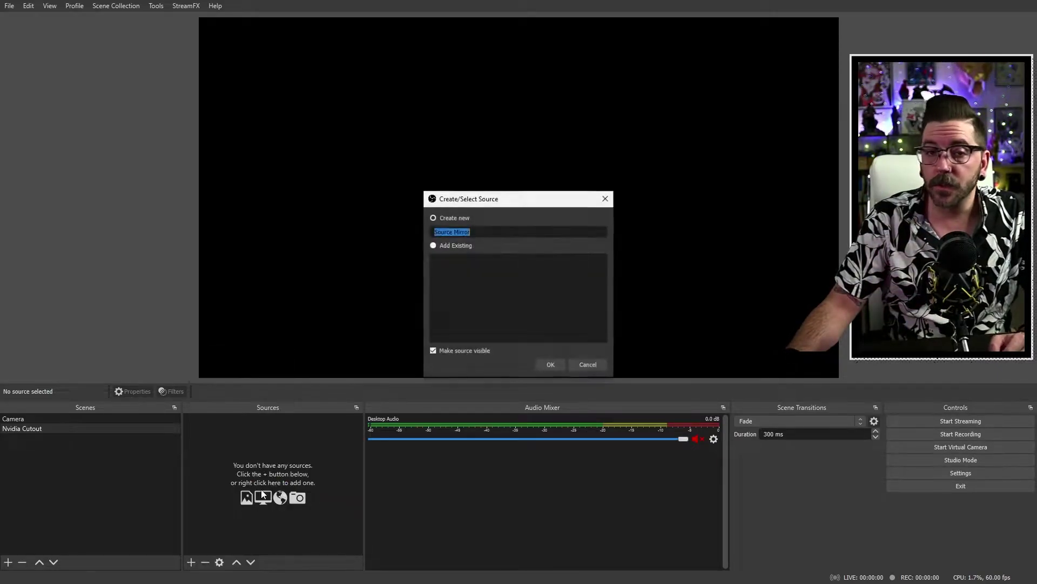
type("Cutout")
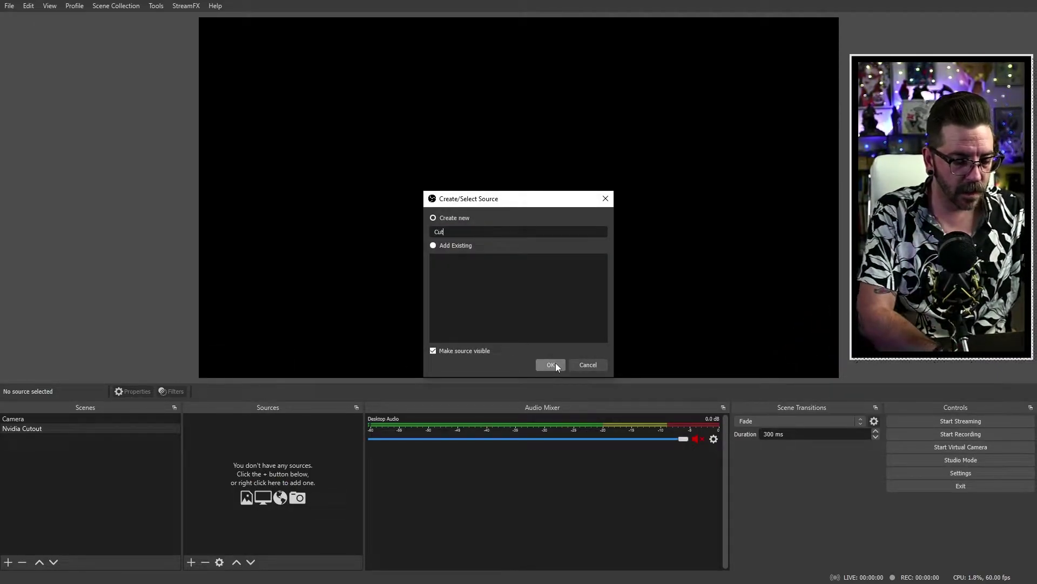
left_click(556, 365)
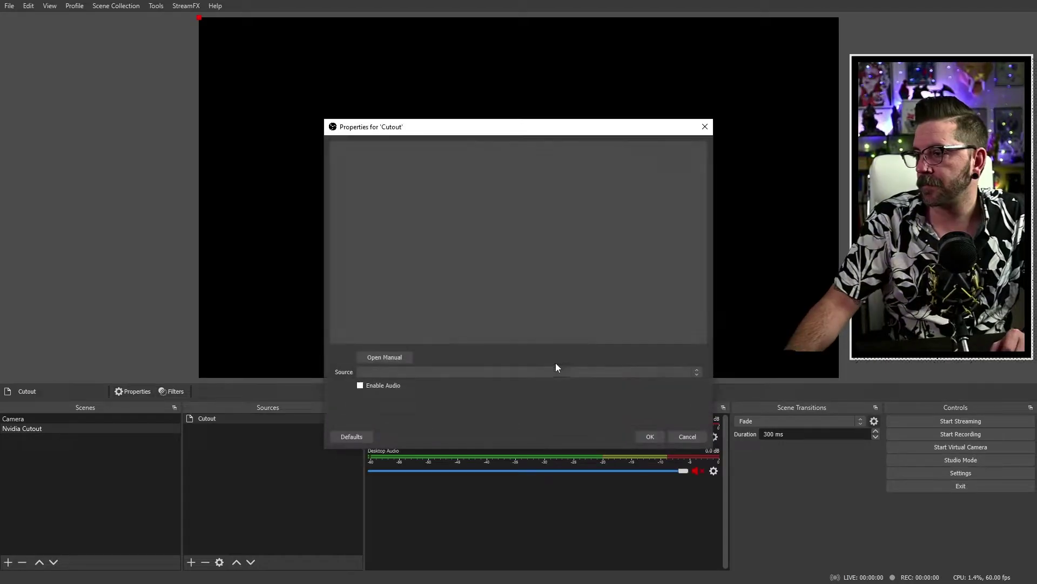
left_click(449, 372)
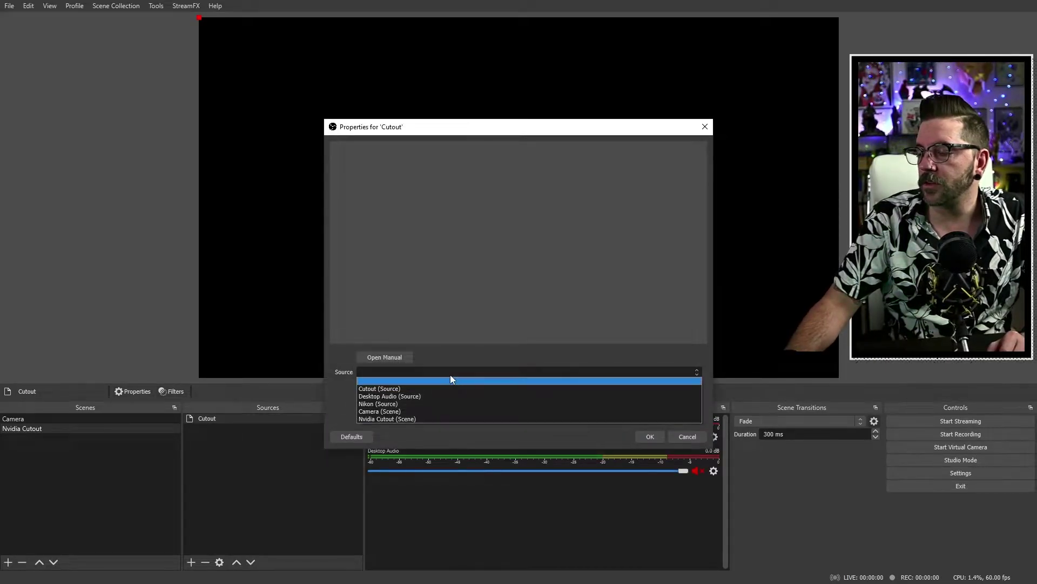
left_click(454, 403)
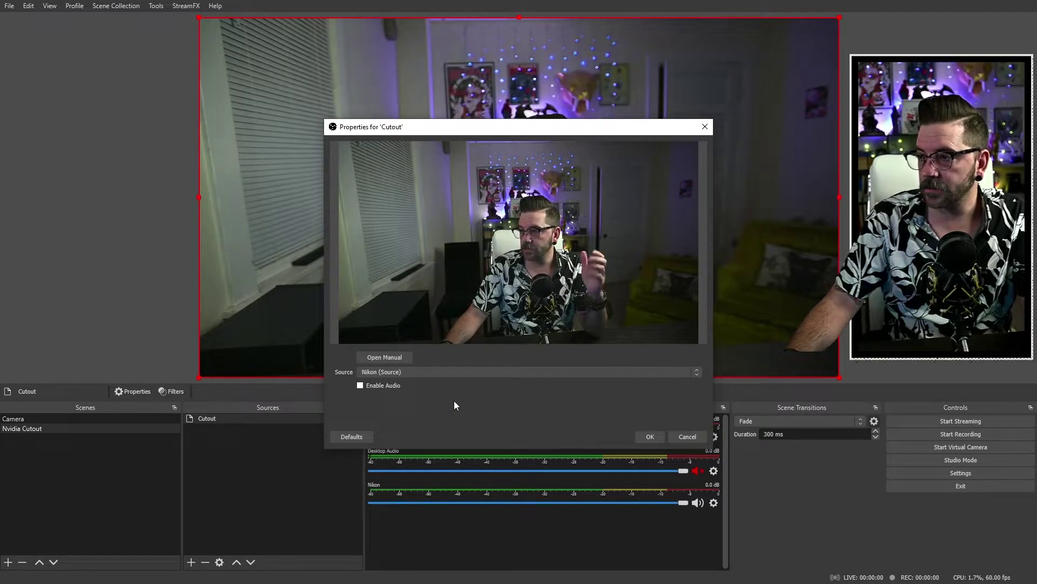
left_click(650, 436)
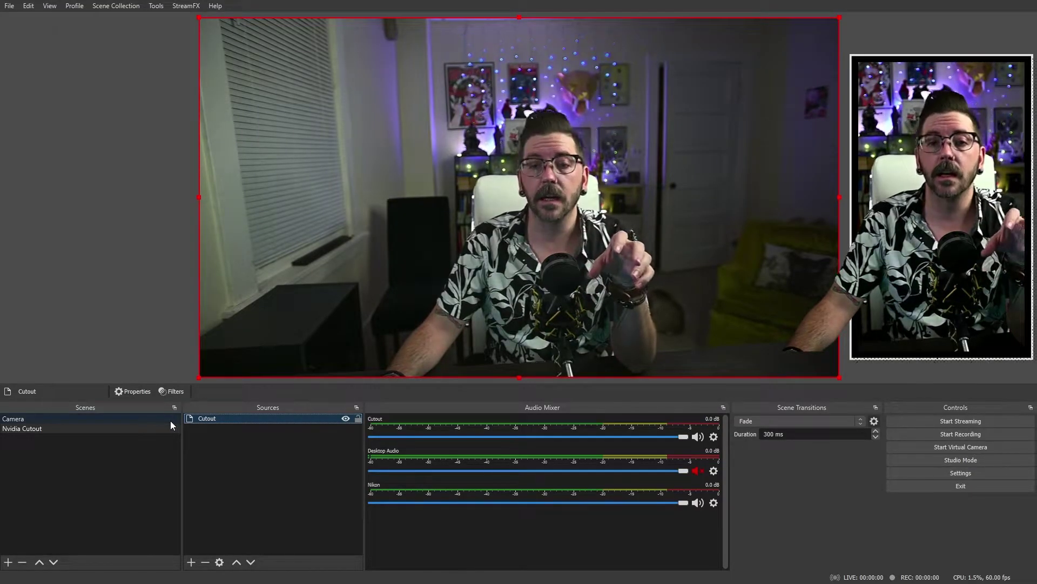
Give Cutout a Virtual Greenscreen filter in Quality mode using the NVIDIA Greenscreen provider.
right_click(278, 420)
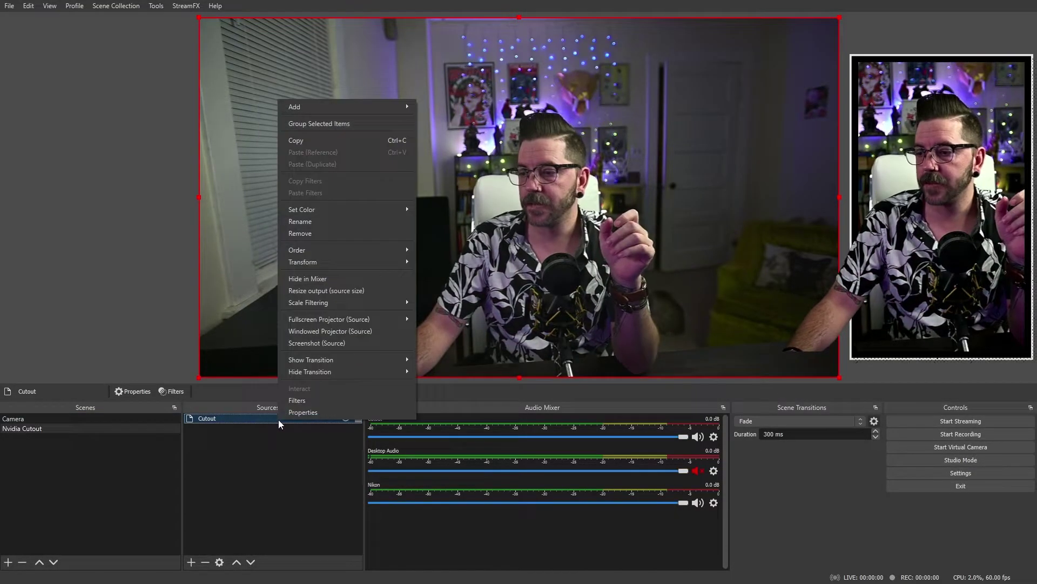
left_click(303, 400)
left_click(297, 477)
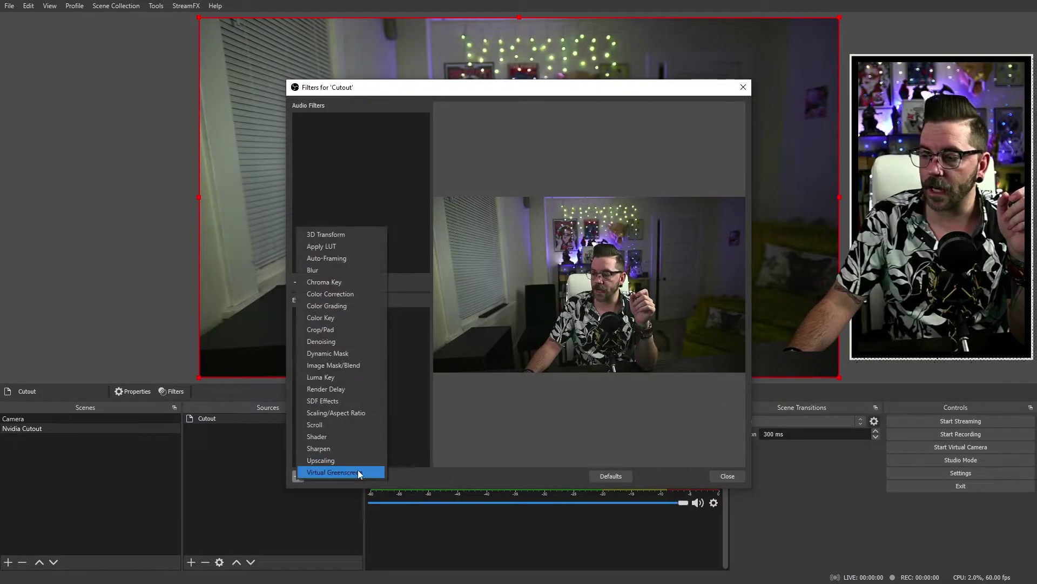
left_click(379, 474)
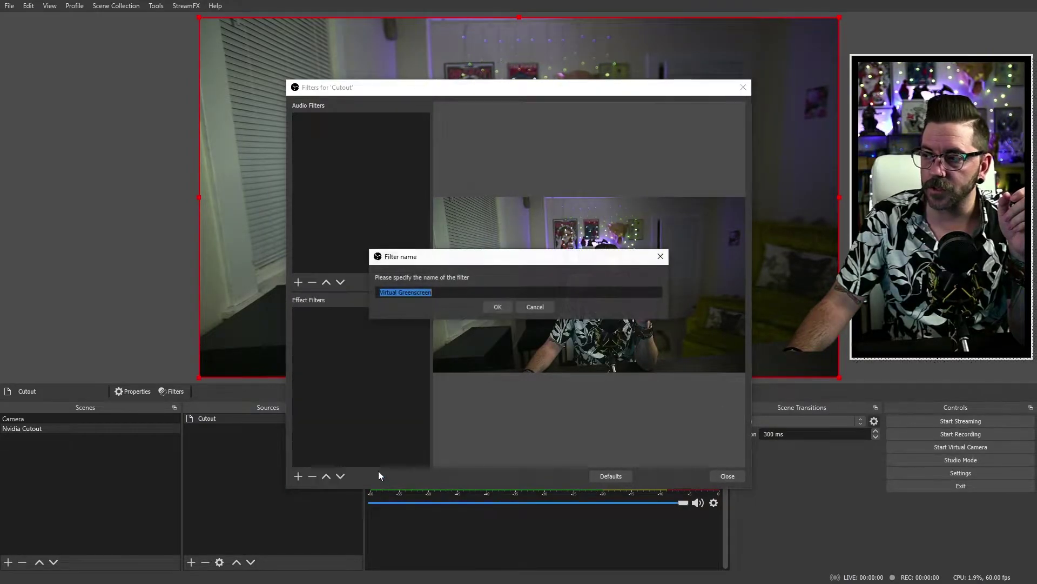
left_click(492, 306)
left_click(482, 376)
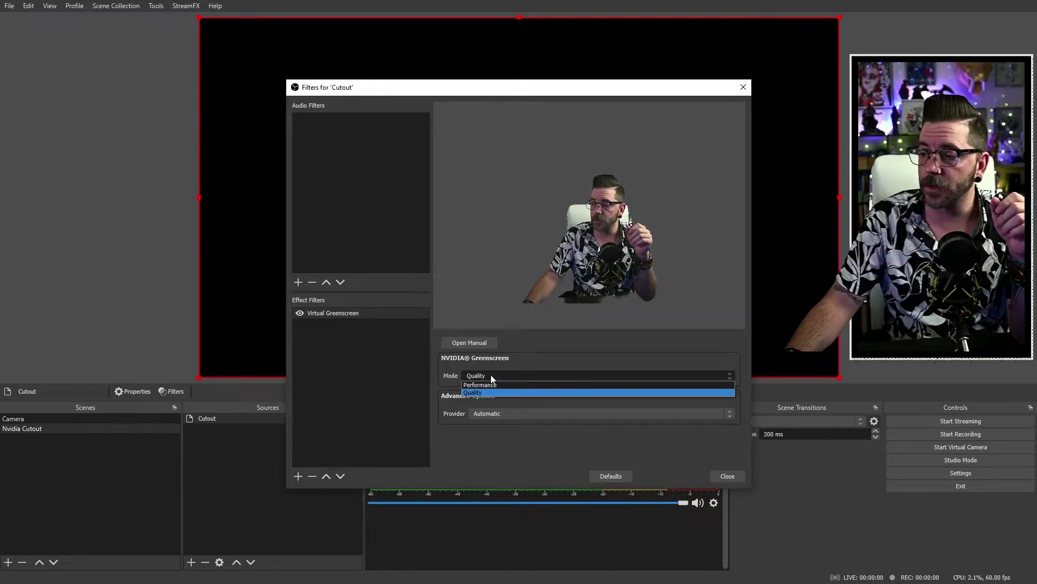
left_click(495, 393)
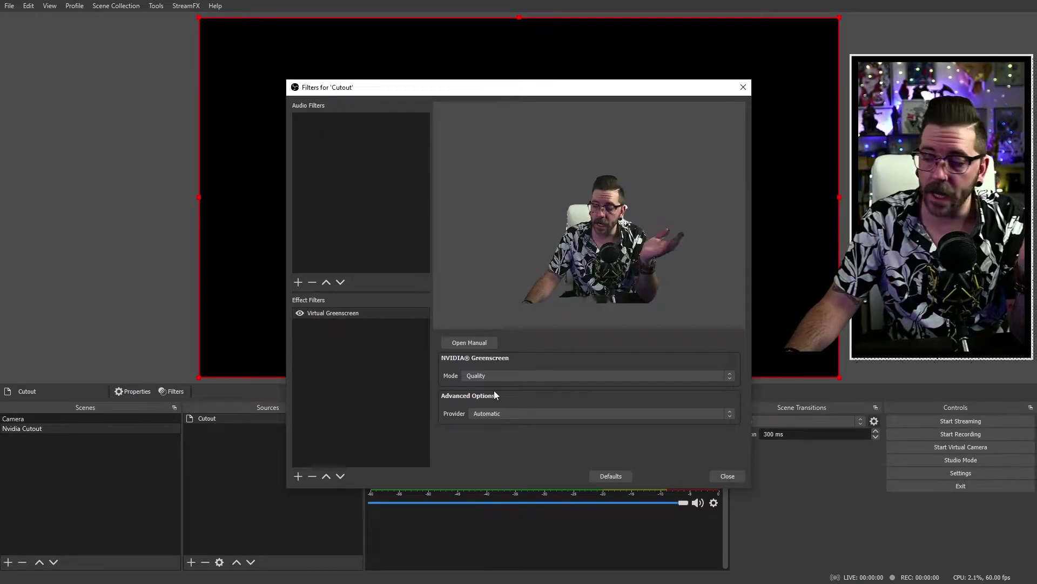
left_click(512, 412)
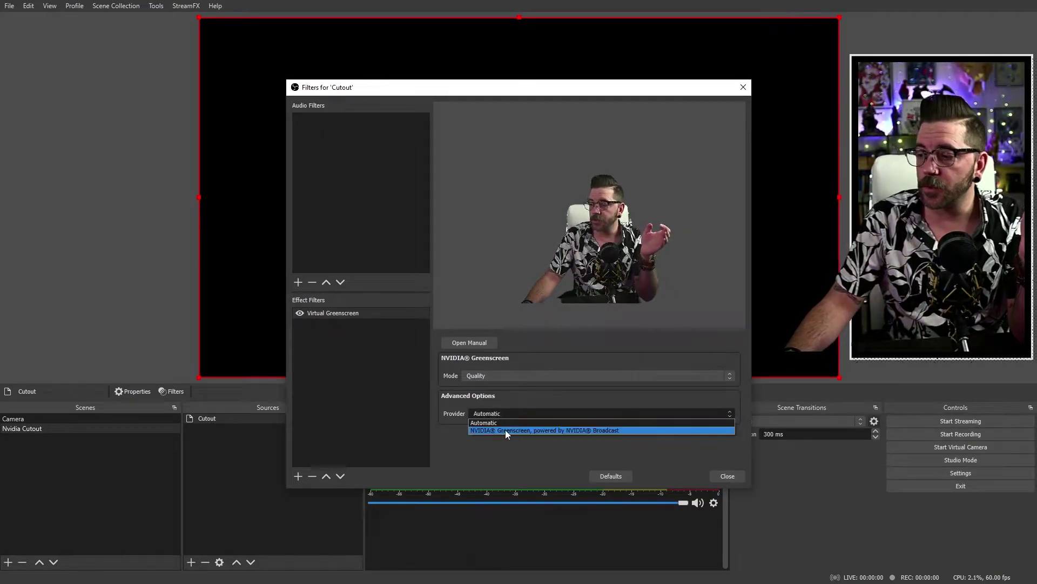
left_click(506, 431)
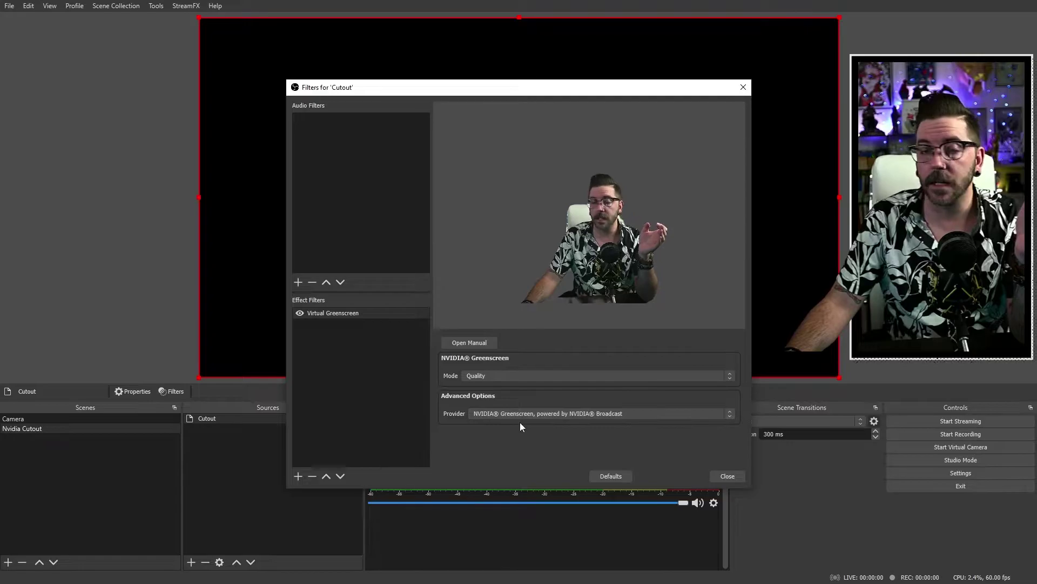
left_click(727, 476)
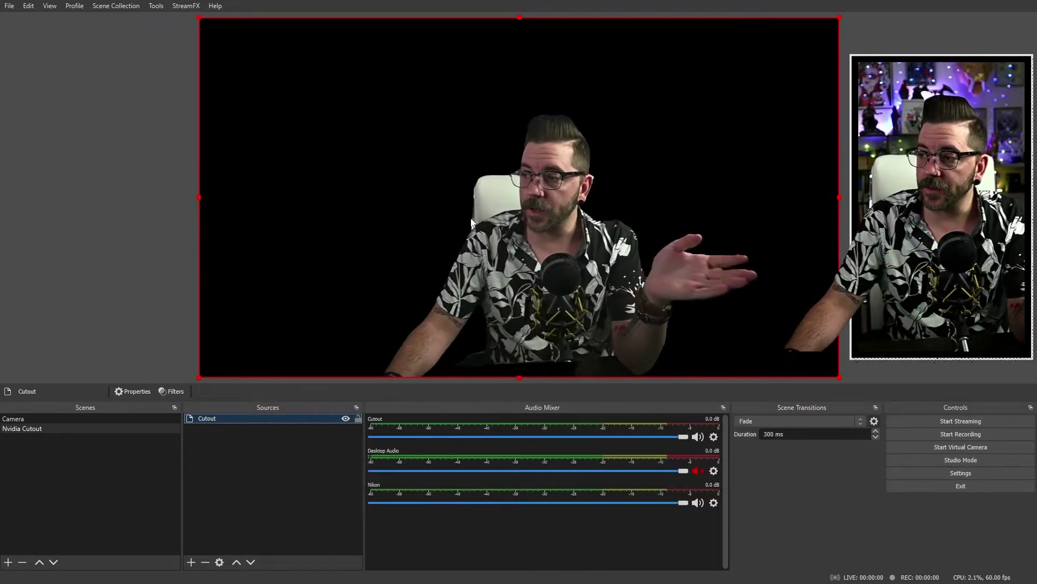
Create a new scene named 'Webcam Stack'.
left_click(8, 561)
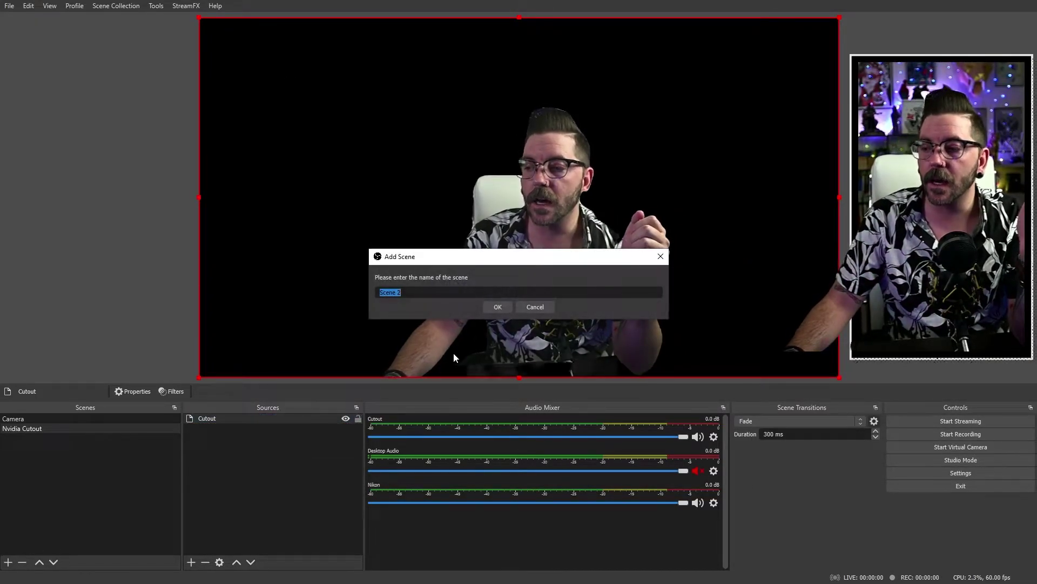
type("Webc")
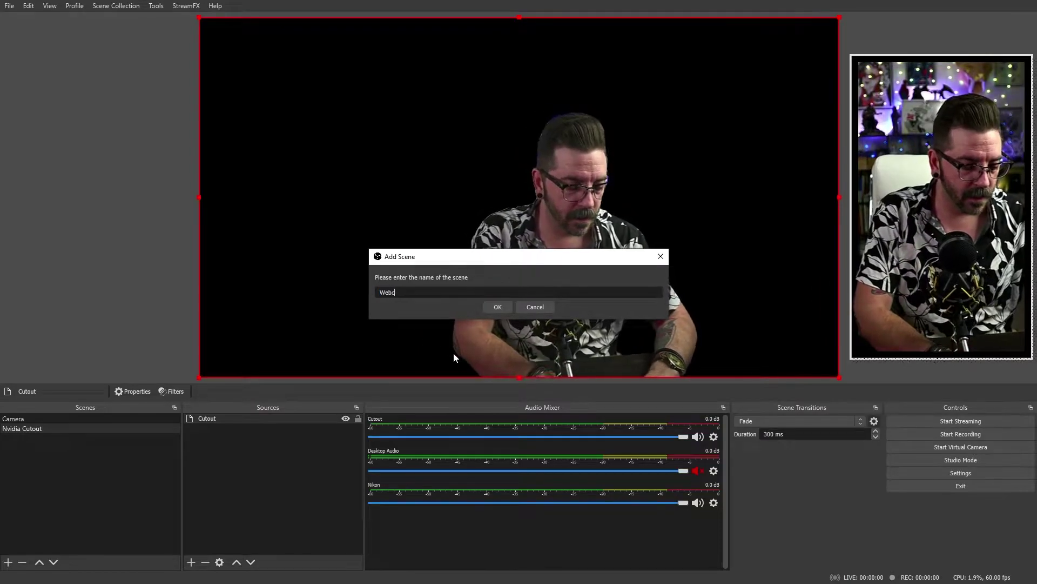
type("am Stack")
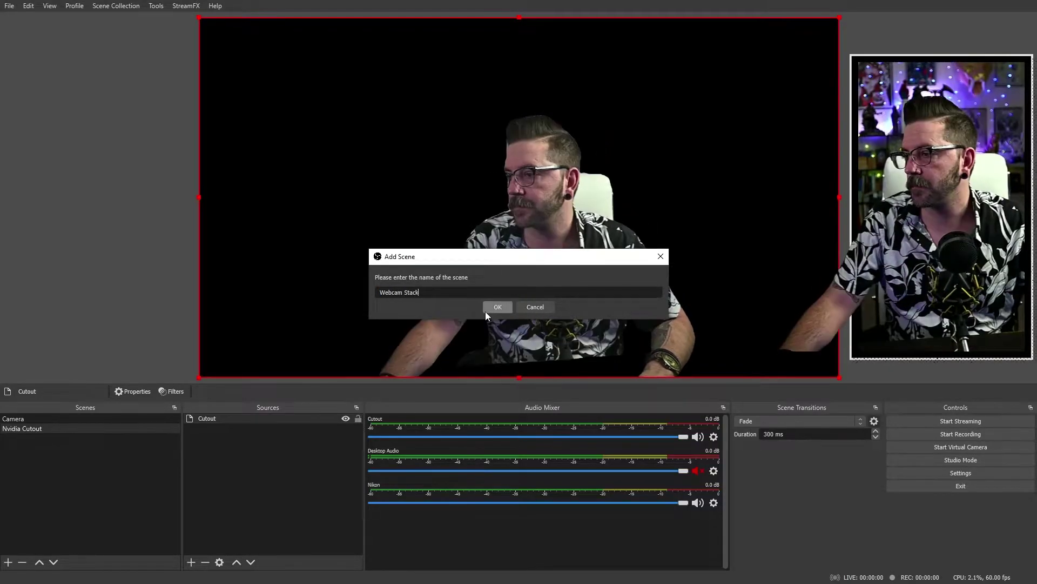
left_click(498, 306)
Add the Camera and Nvidia Cutout scenes as sources in Webcam Stack.
left_click(192, 562)
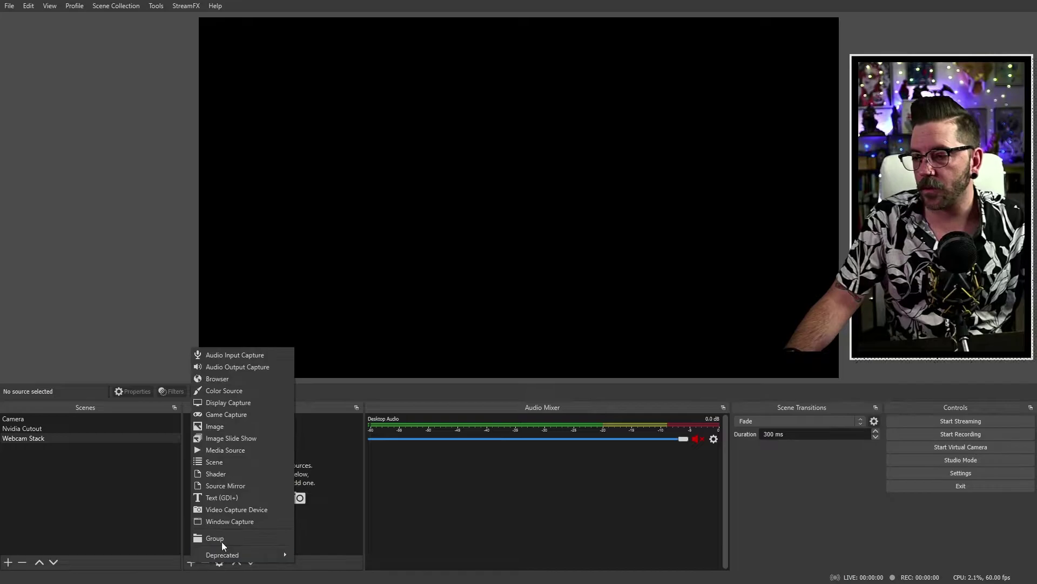
left_click(250, 460)
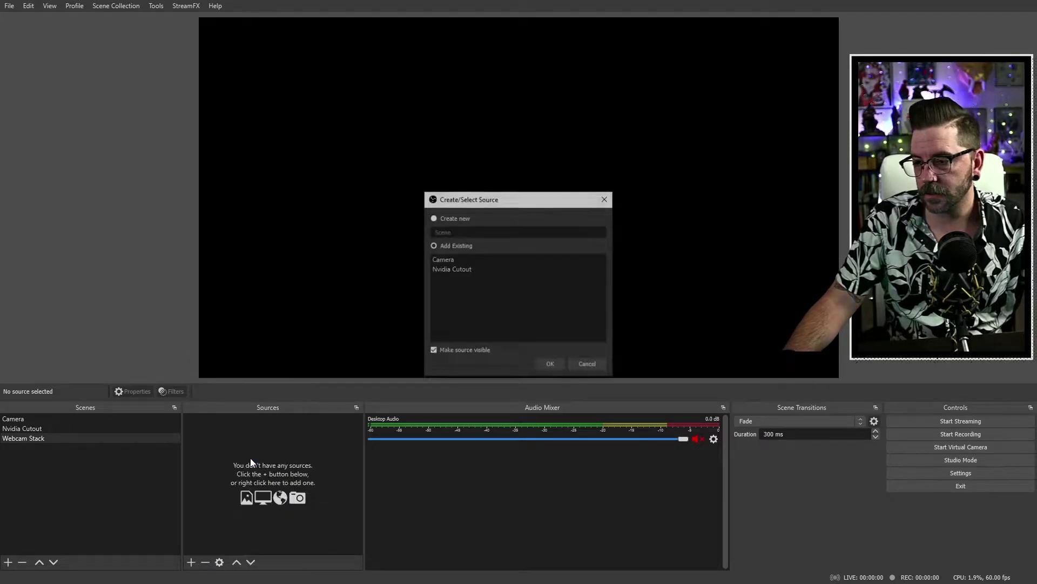
left_click(544, 362)
left_click(191, 562)
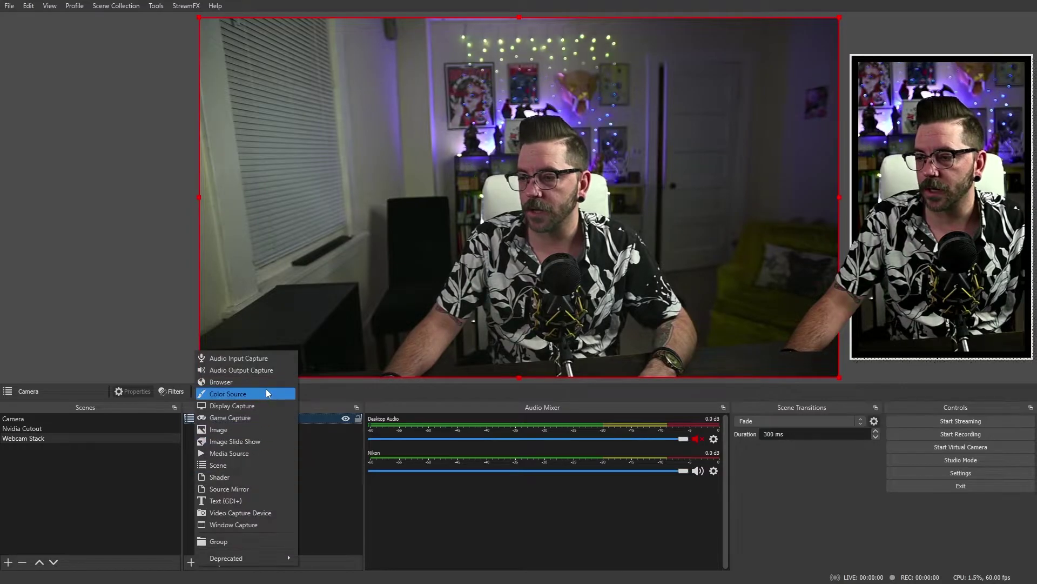
left_click(259, 465)
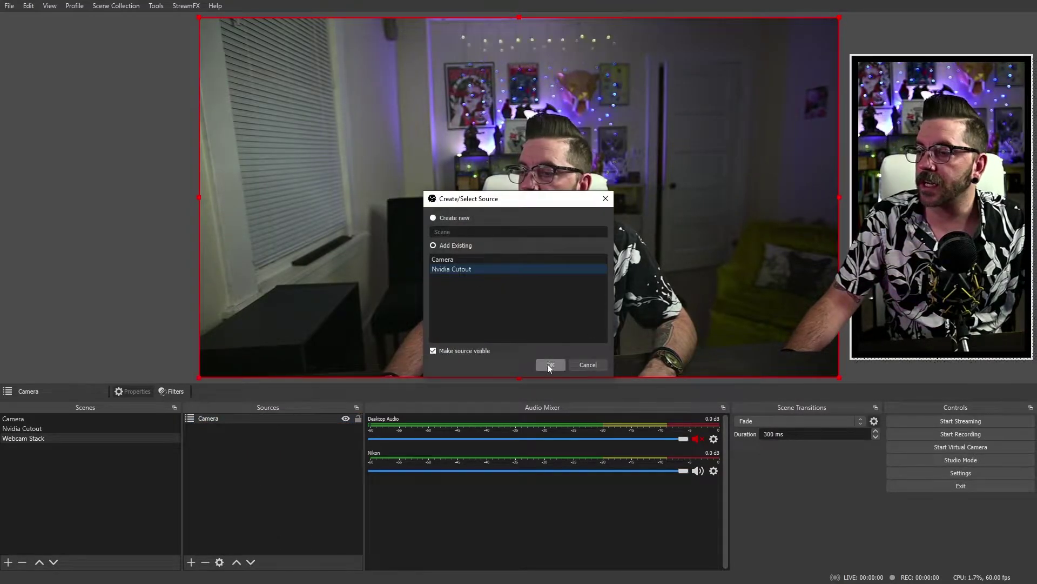
left_click(547, 364)
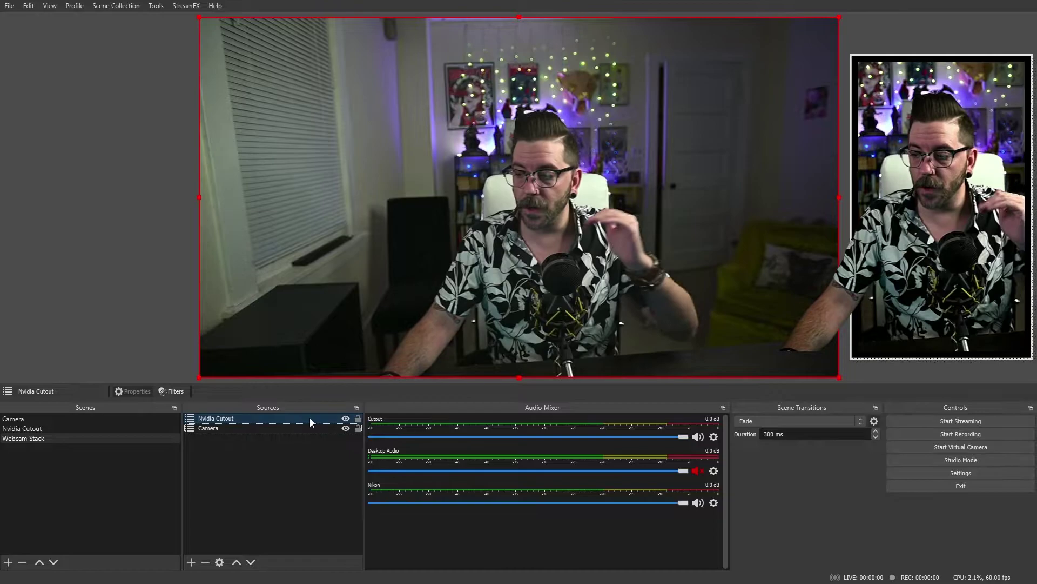
Move Nvidia Cutout below Camera in the source list and hide it.
left_click_drag(310, 417, 316, 429)
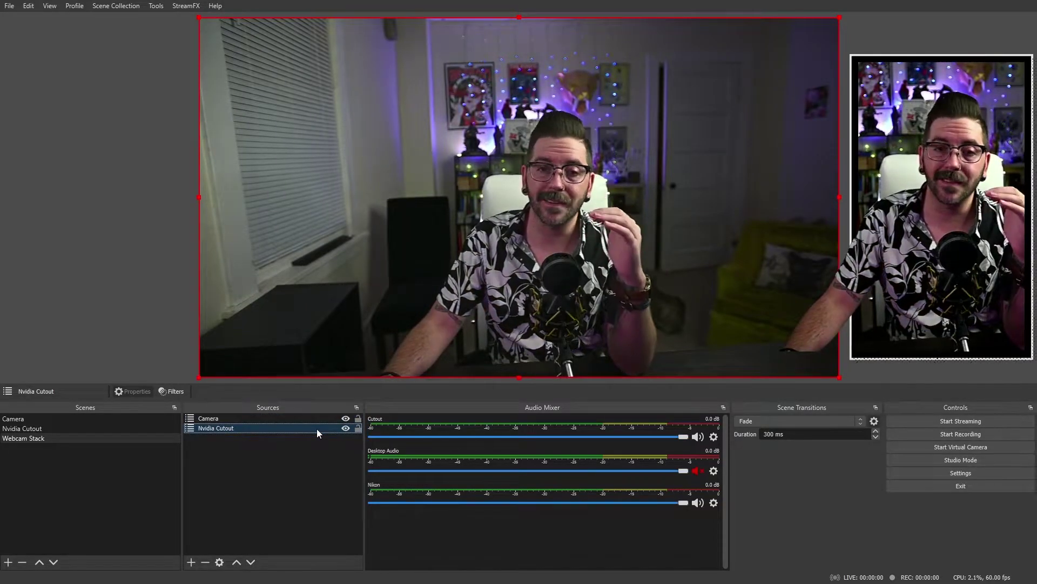
left_click(345, 428)
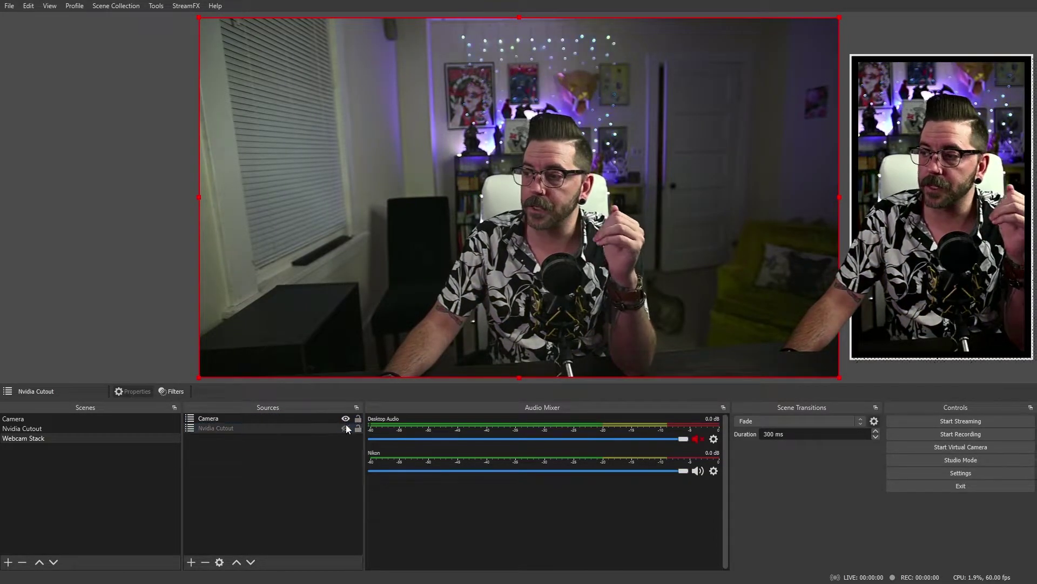
left_click(189, 563)
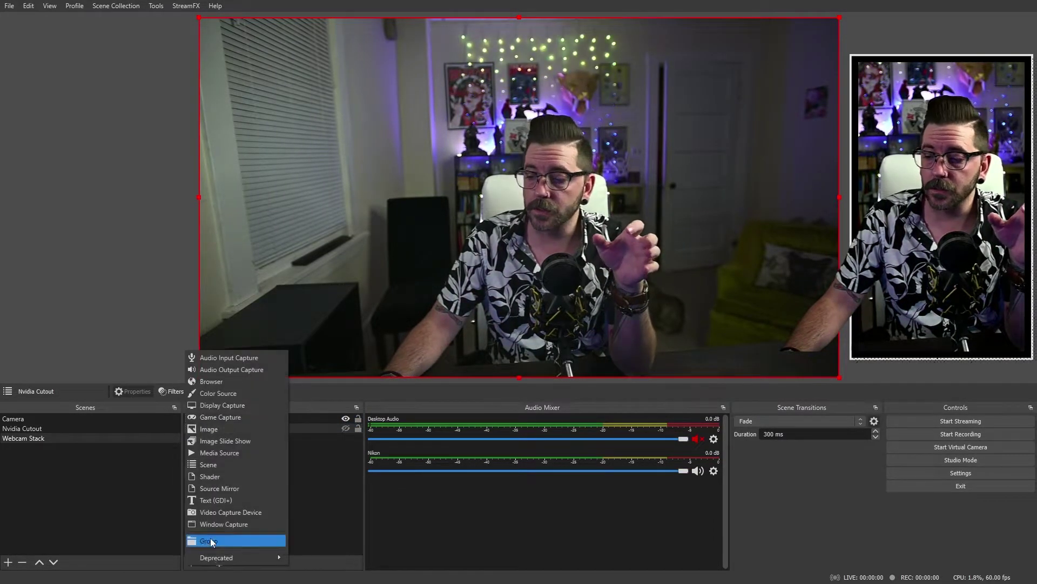
Add an Image source named 'Frame' loading mid-frame.png.
left_click(226, 420)
type("Fr")
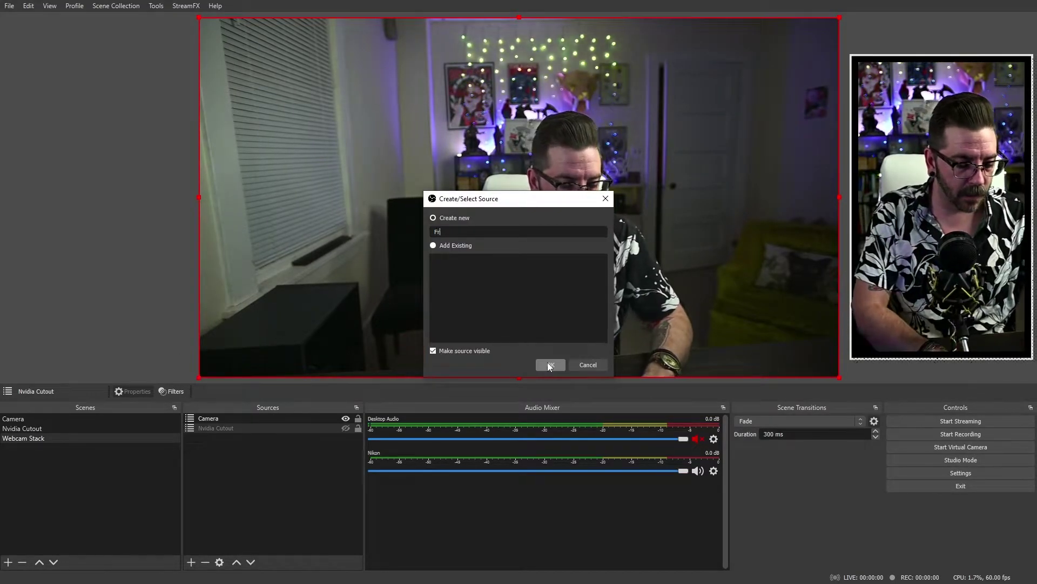
type("ame")
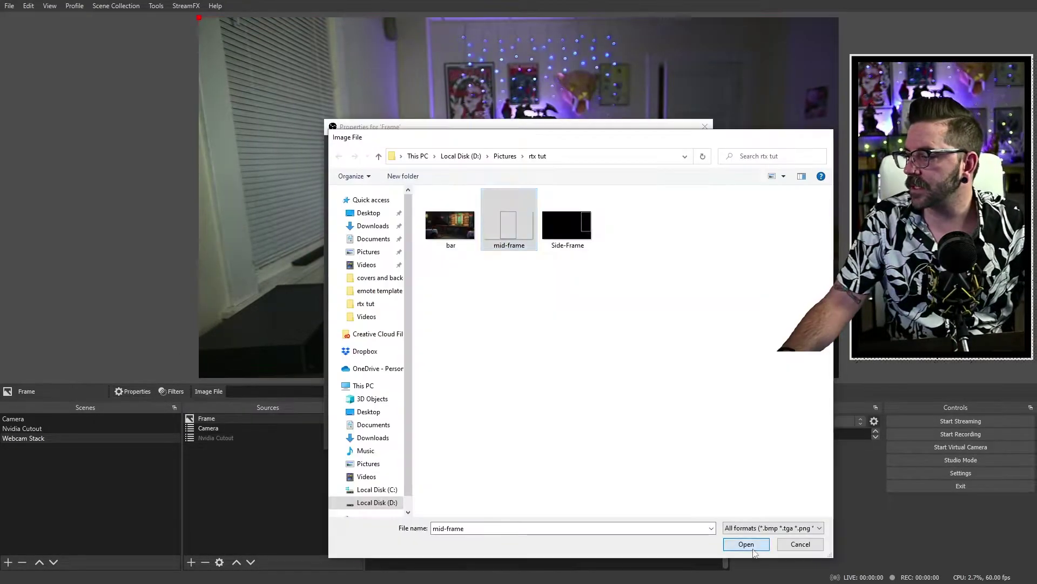
left_click(753, 545)
key("Return")
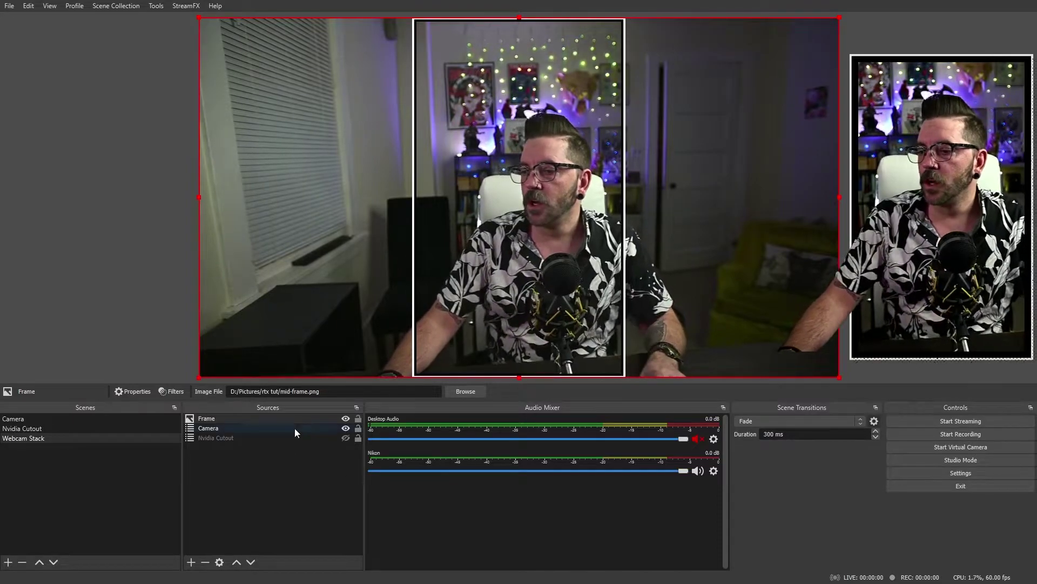
Shift Camera slightly left, unhide Nvidia Cutout, move it above Camera and align it over the camera image.
left_click(294, 428)
left_click_drag(532, 258, 511, 258)
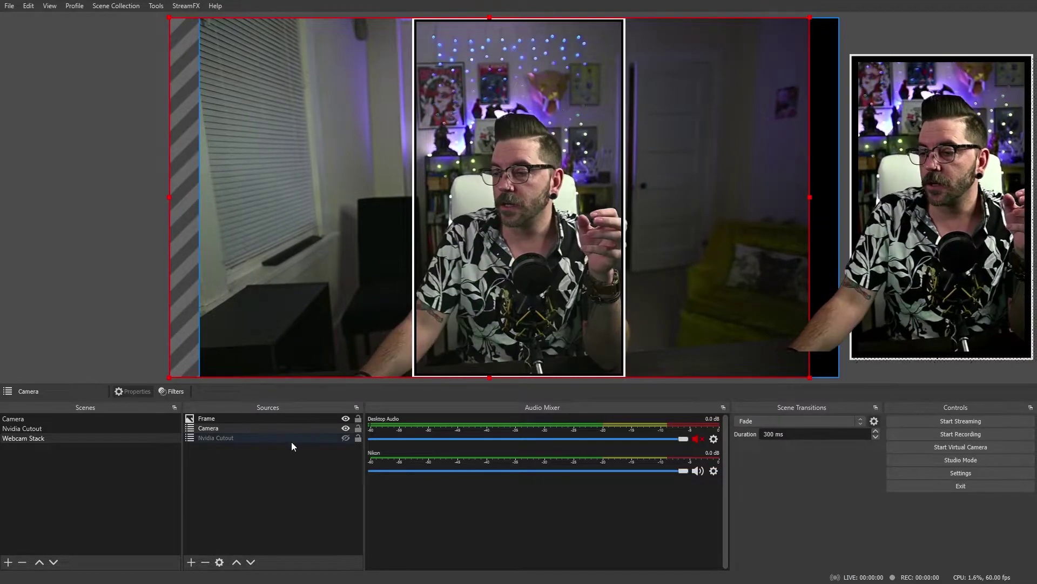
left_click(346, 437)
left_click_drag(320, 438, 319, 427)
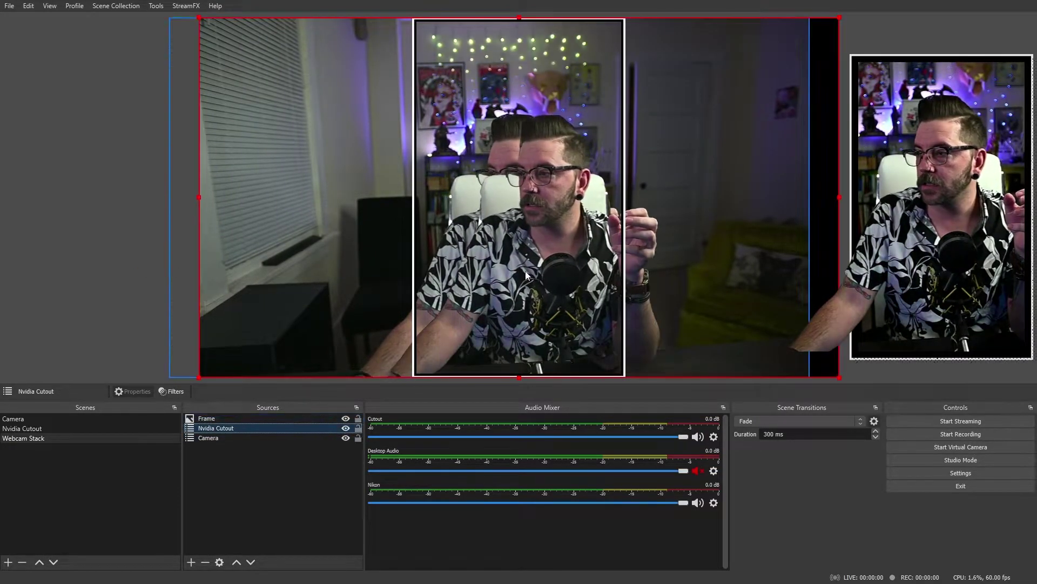
left_click_drag(545, 262, 524, 258)
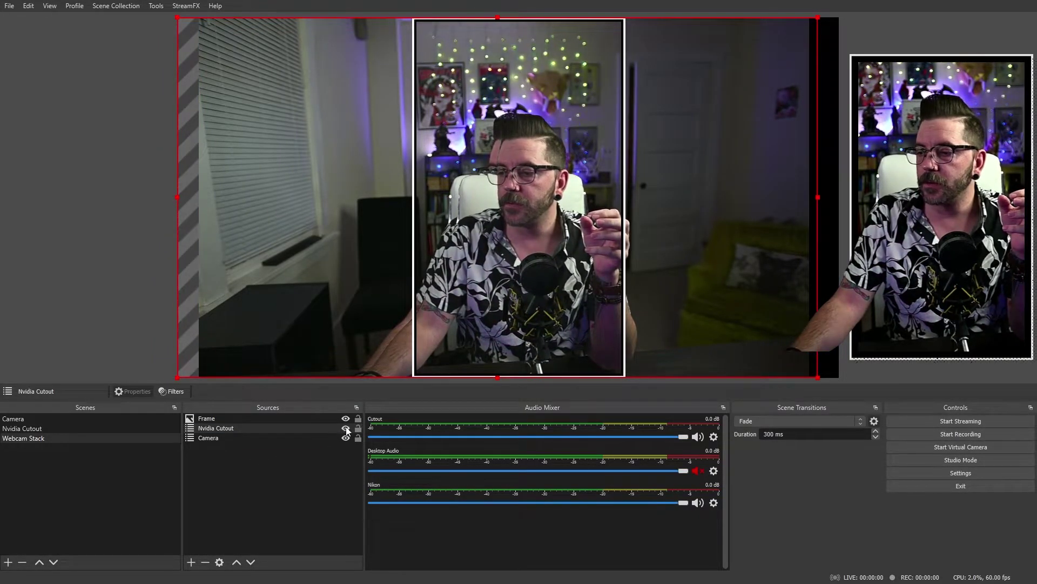
Copy the Camera layer's transform and paste it onto the Nvidia Cutout layer.
left_click(326, 438)
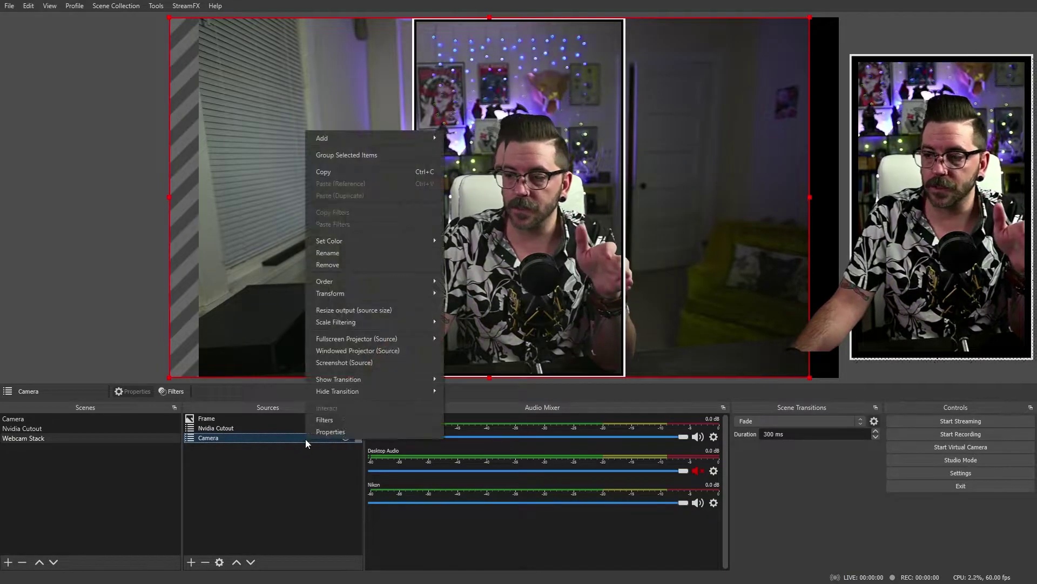
right_click(306, 438)
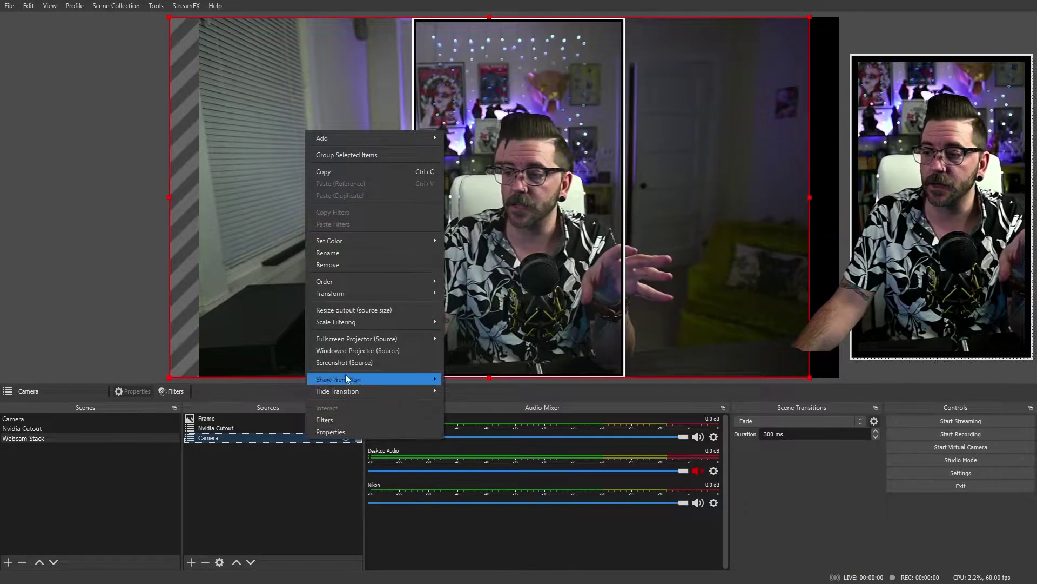
mouse_move(402, 293)
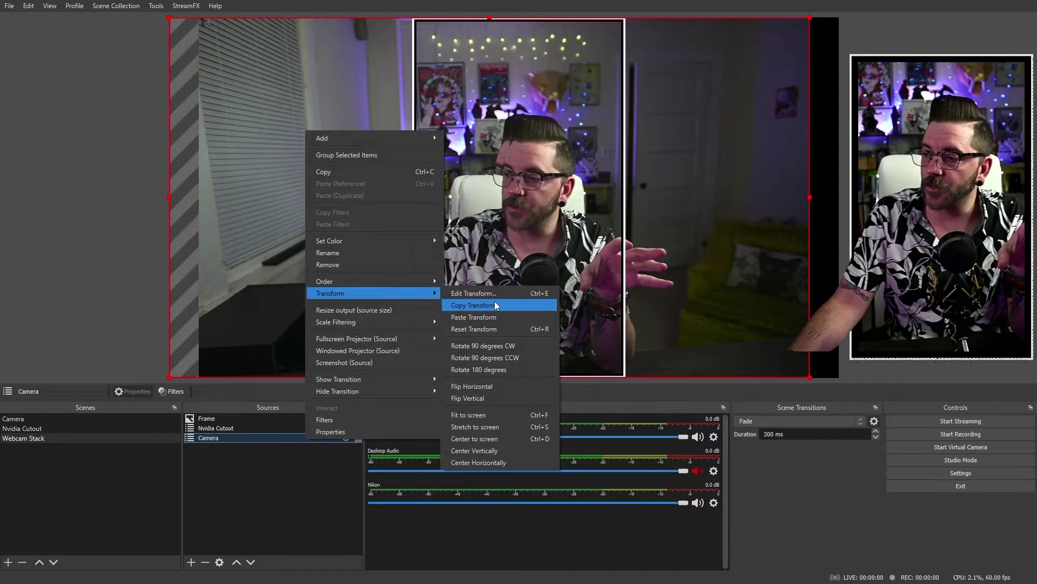
left_click(494, 300)
left_click(292, 429)
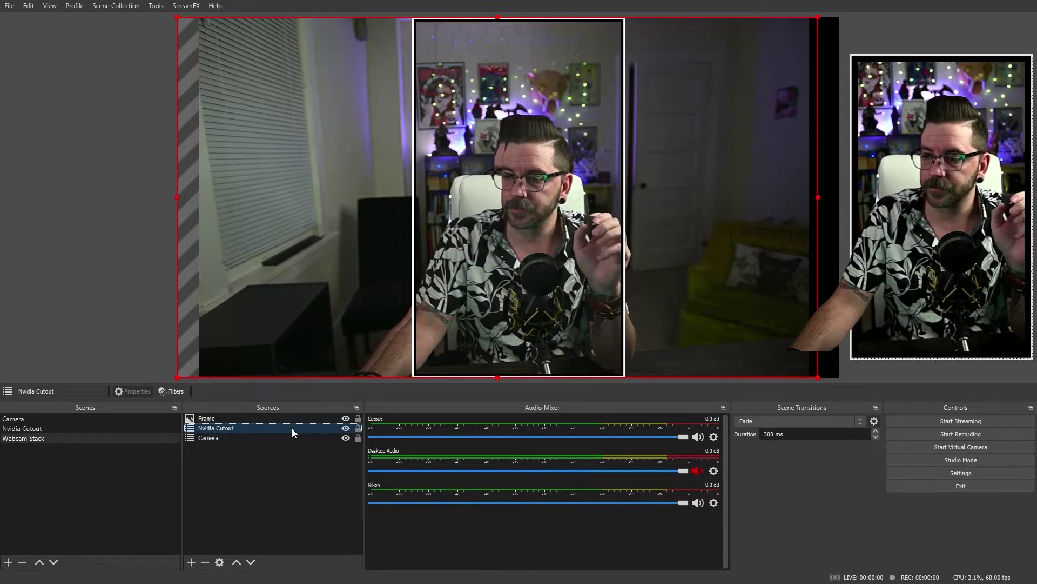
right_click(292, 428)
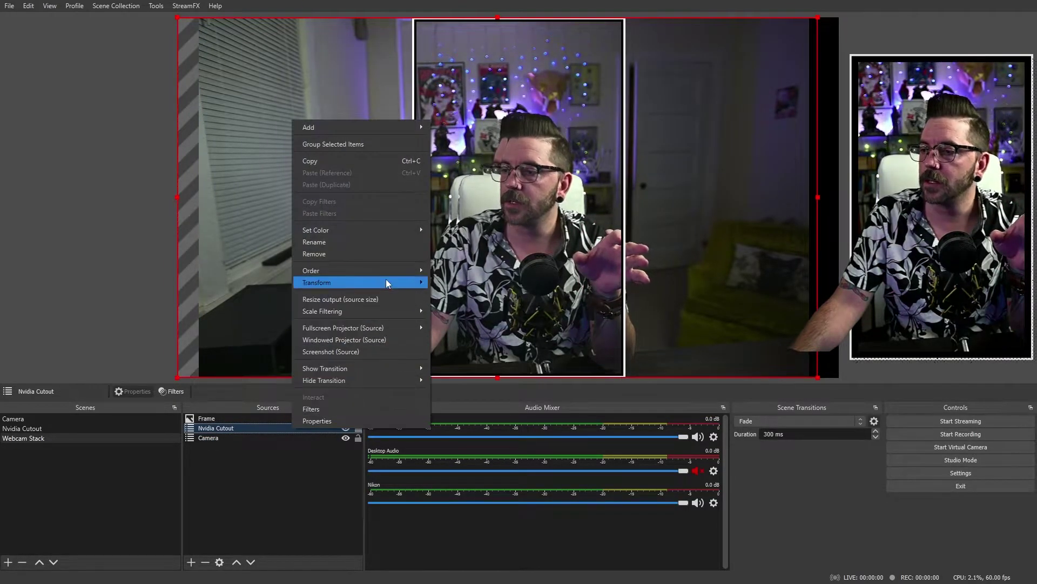
mouse_move(390, 281)
left_click(484, 302)
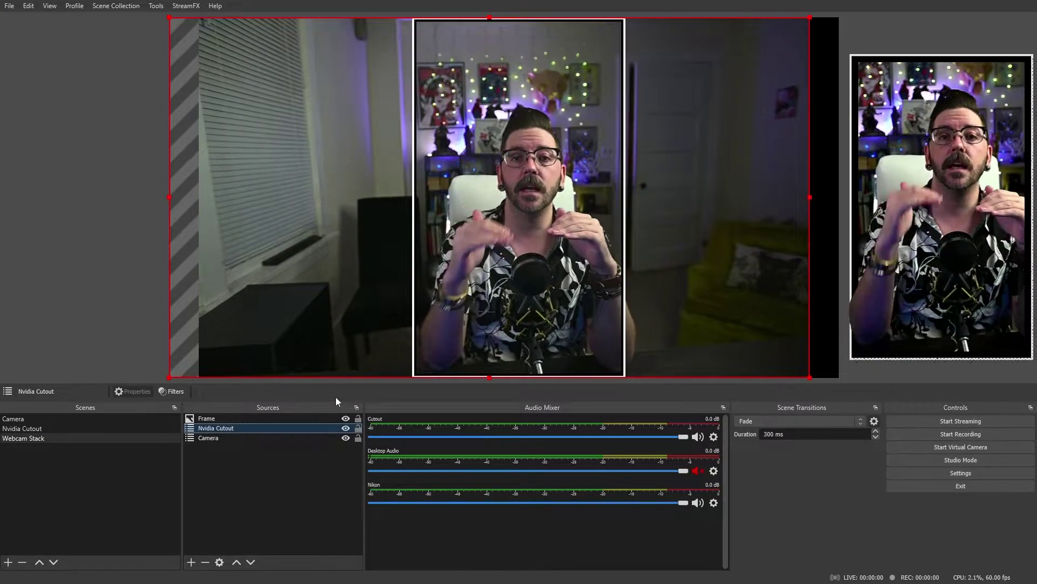
Hide Nvidia Cutout, move Camera above it, and lock the Camera source.
left_click(346, 429)
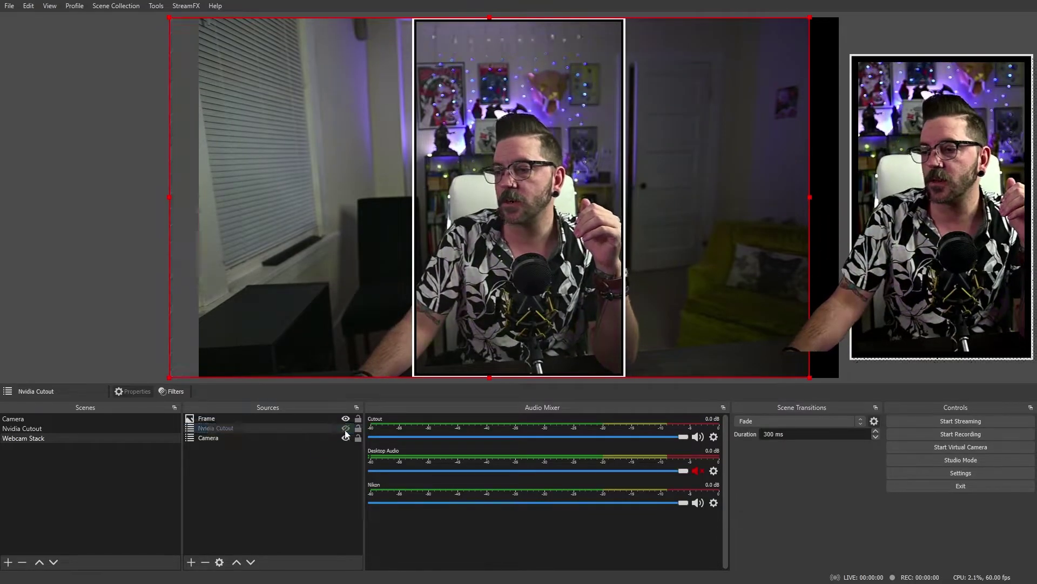
left_click_drag(279, 437, 277, 433)
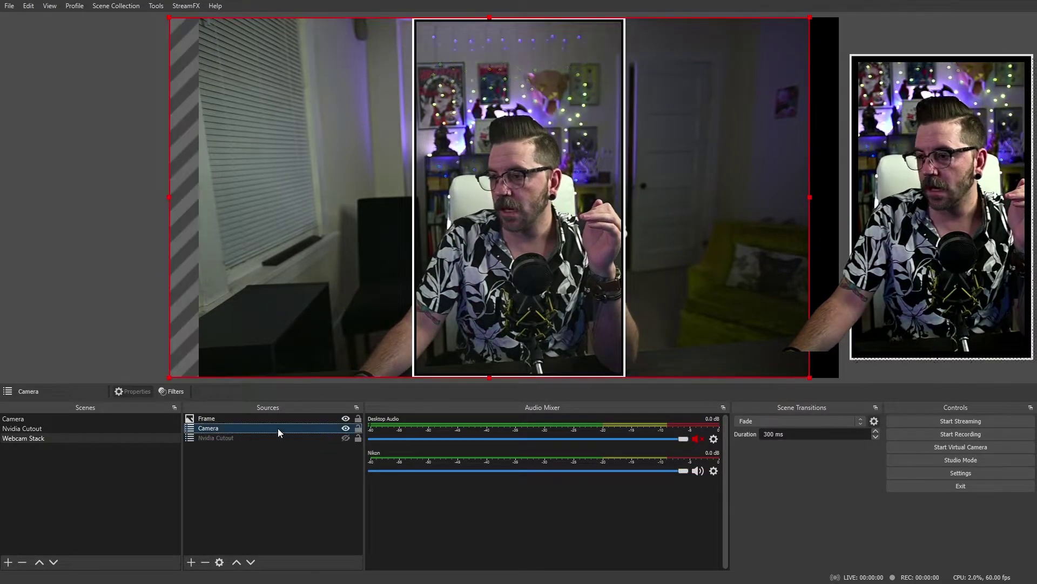
left_click(245, 417, "ctrl")
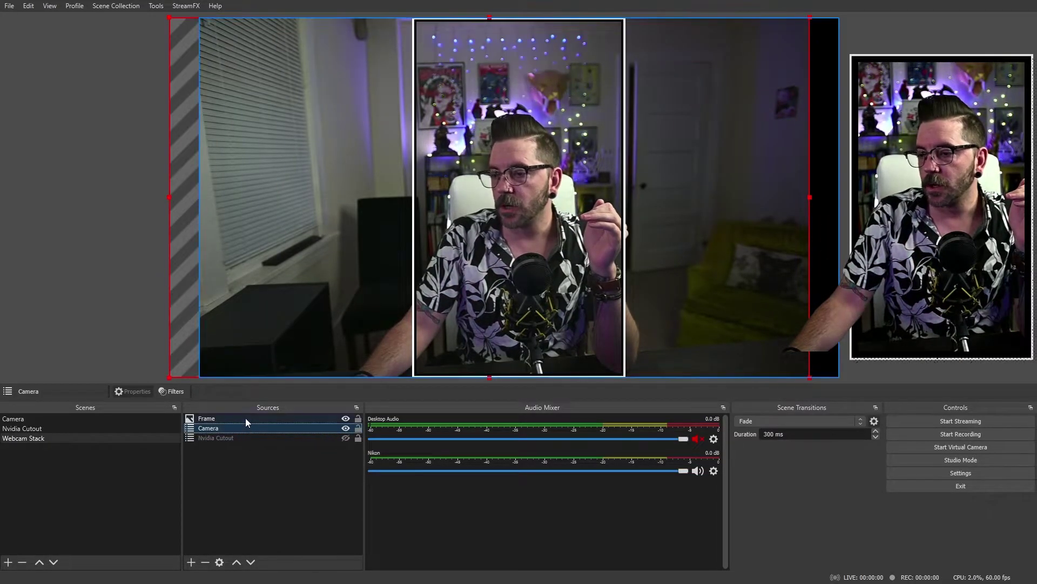
left_click(359, 428)
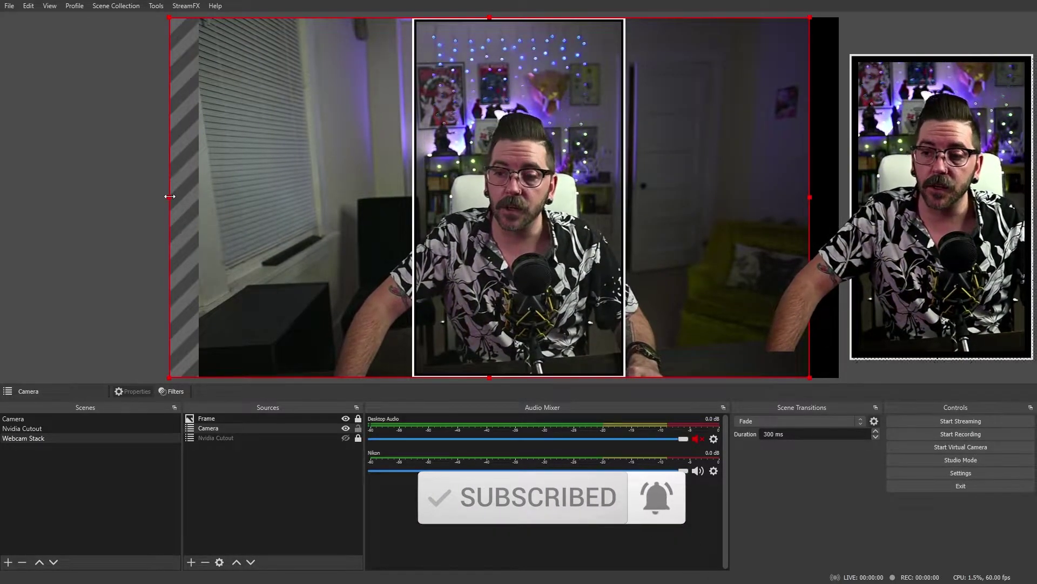
Crop the camera image's sides and bottom to the frame, then show Nvidia Cutout.
left_click_drag(169, 196, 418, 198)
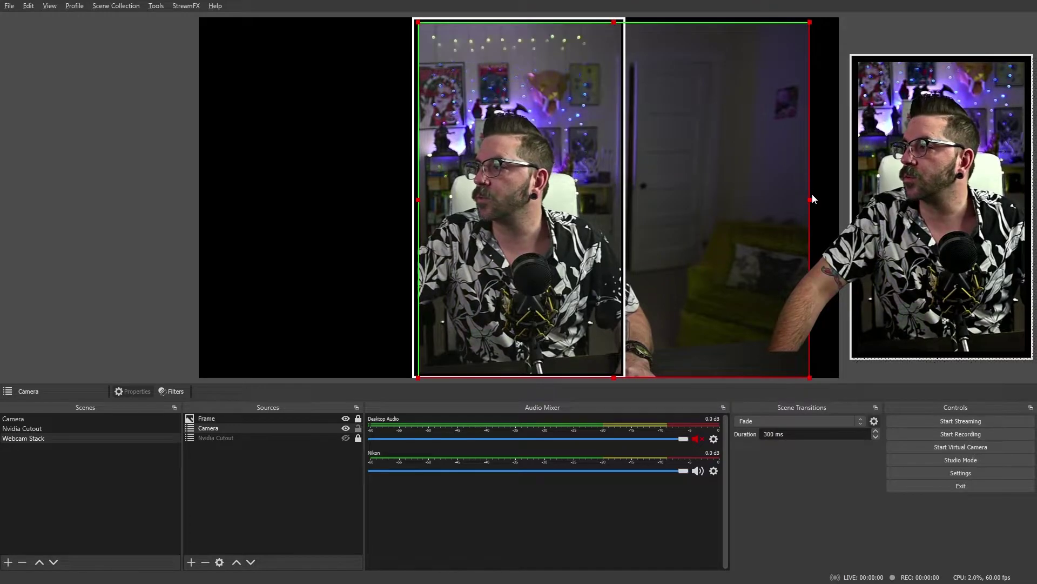
left_click_drag(810, 197, 618, 202)
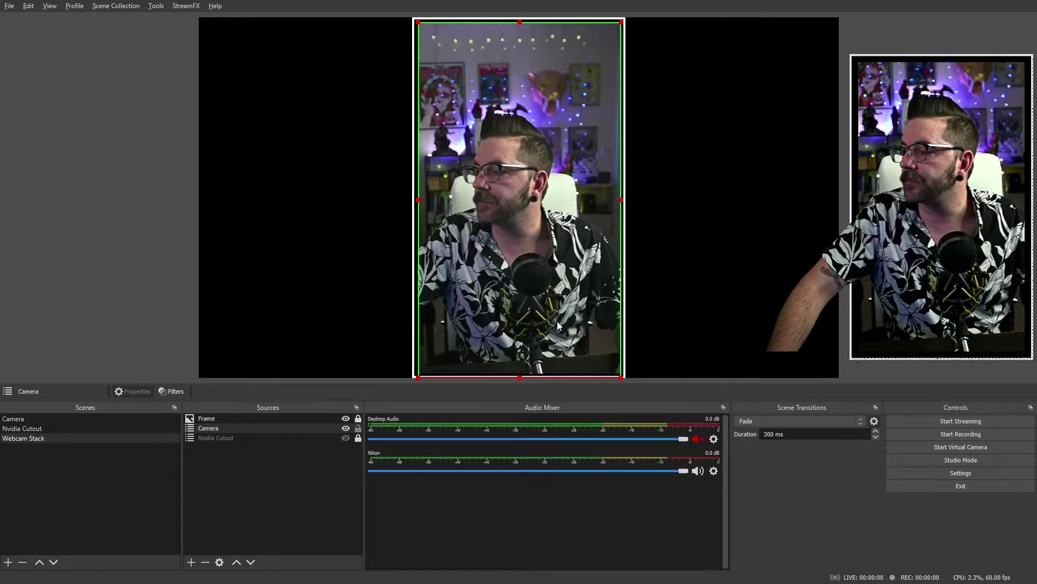
left_click_drag(535, 377, 535, 371)
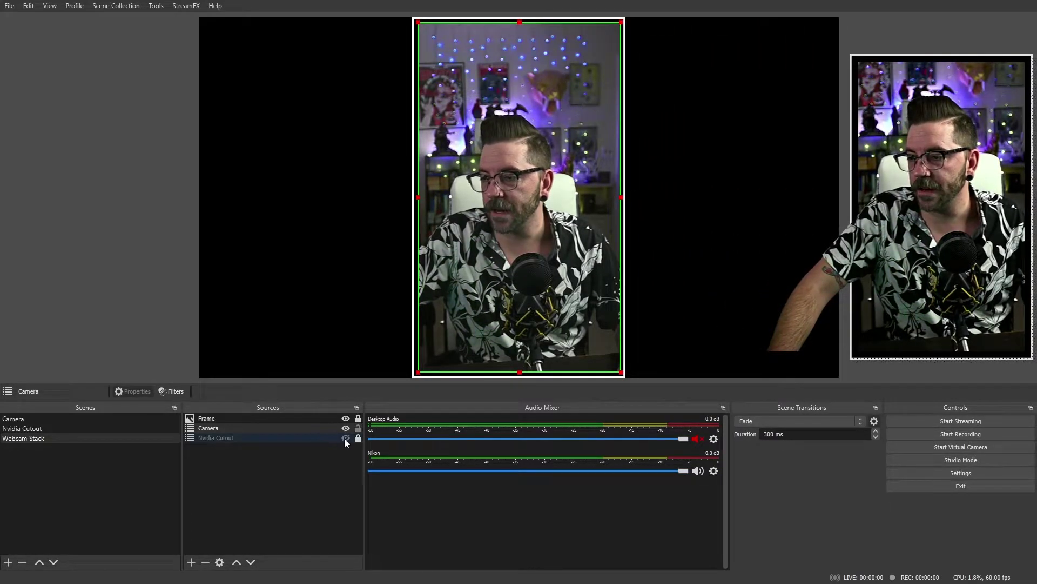
left_click(345, 438)
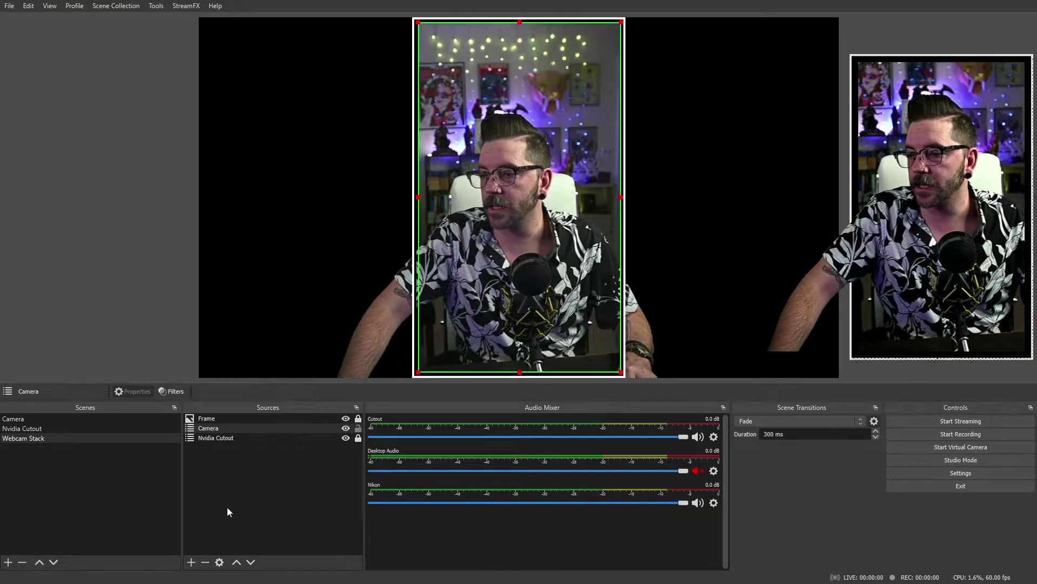
left_click(191, 562)
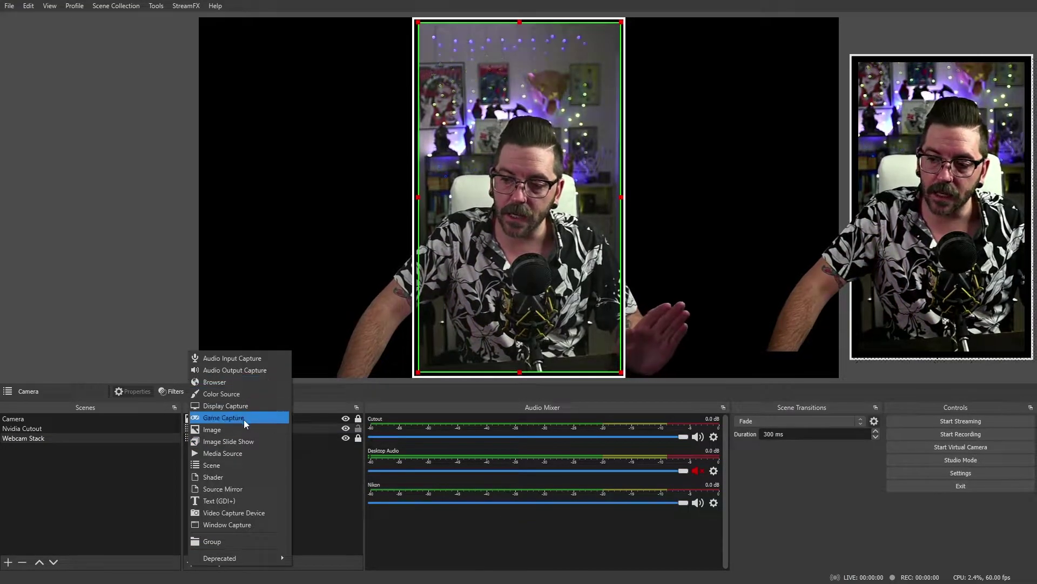
Add an Image source named 'bg' loading bar.png.
left_click(244, 430)
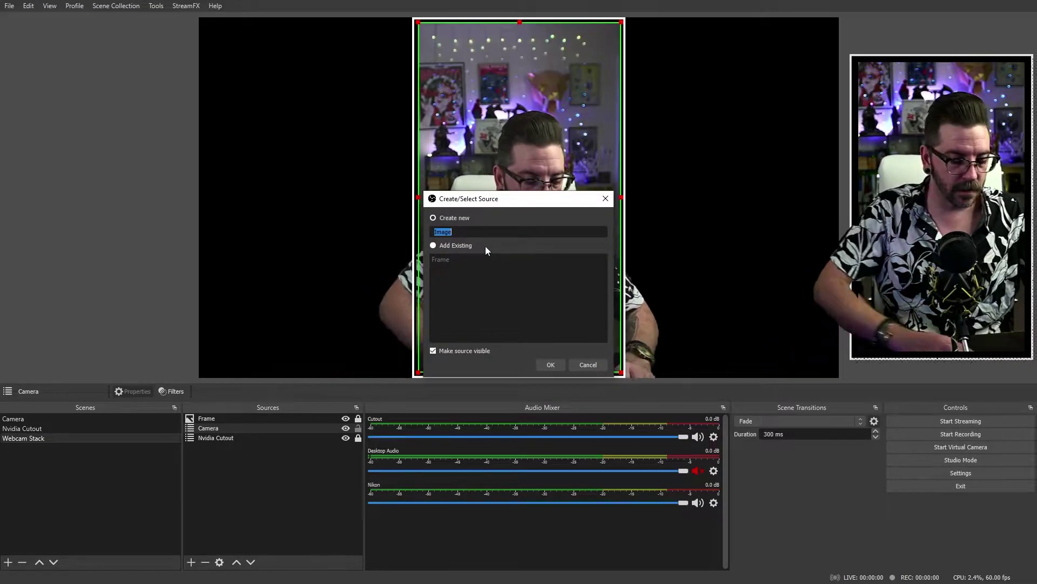
type("bg")
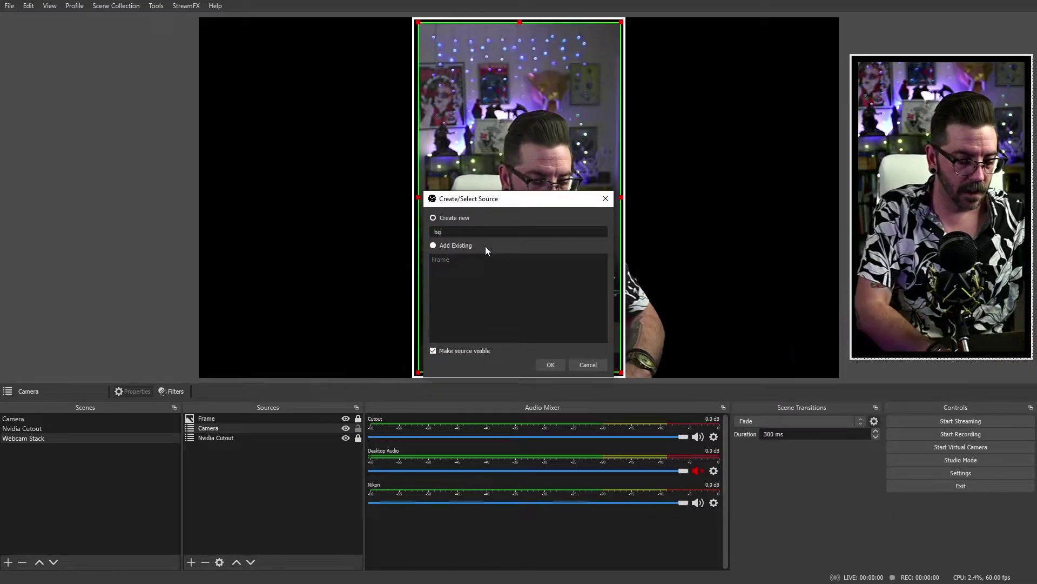
left_click(549, 366)
left_click(682, 358)
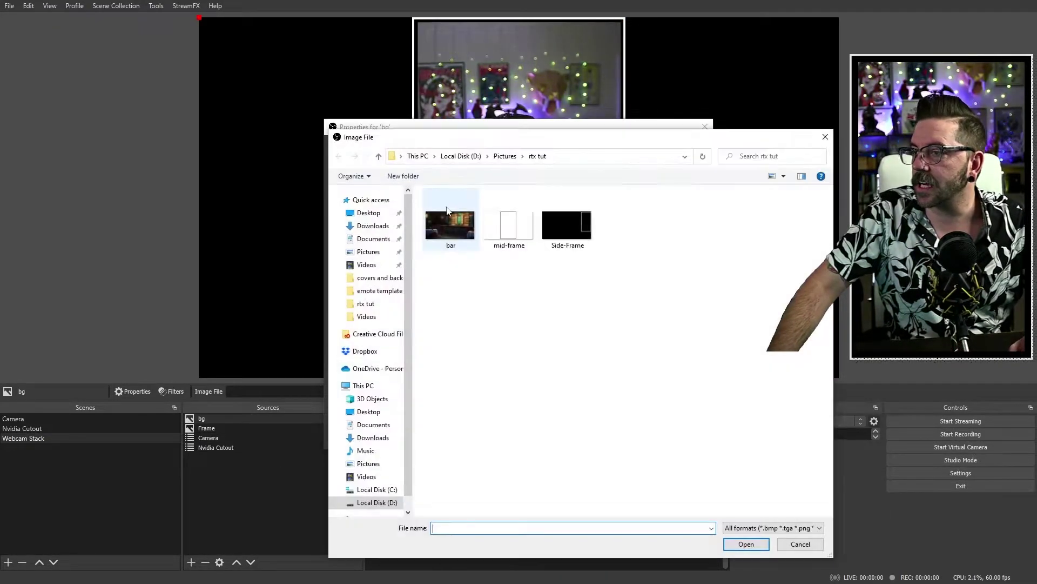
key("Return")
key("Return")
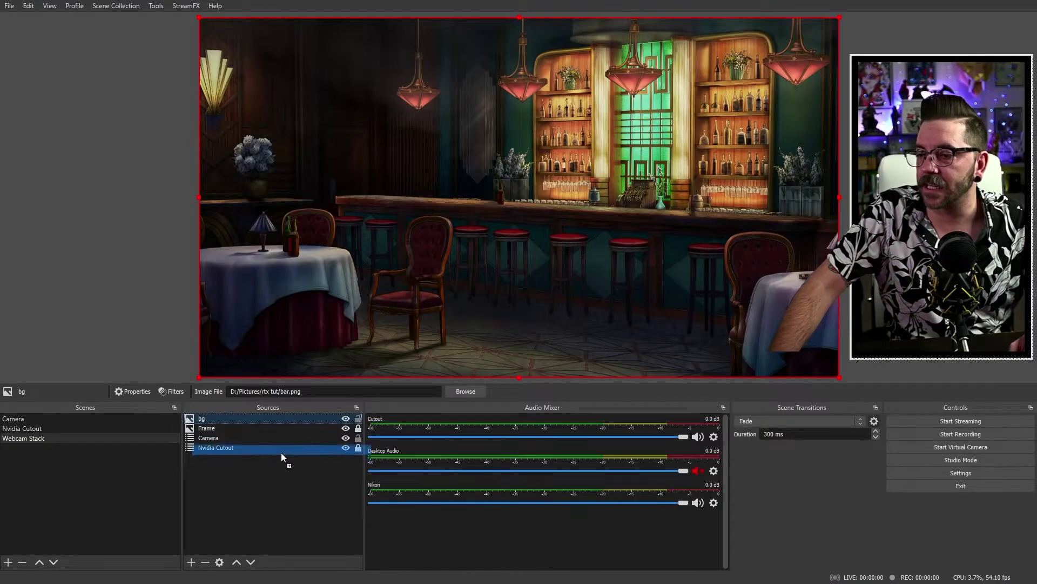
Move bg to the bottom of the source list and hide Nvidia Cutout.
mouse_move(281, 453)
left_mouse_down()
mouse_move(270, 421)
mouse_move(267, 440)
left_mouse_up()
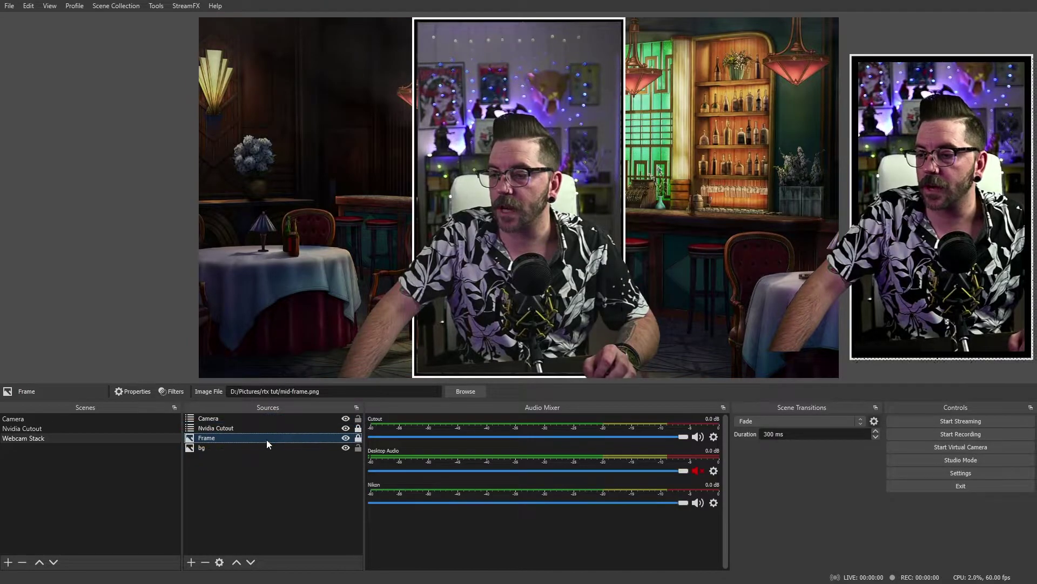
left_click(345, 427)
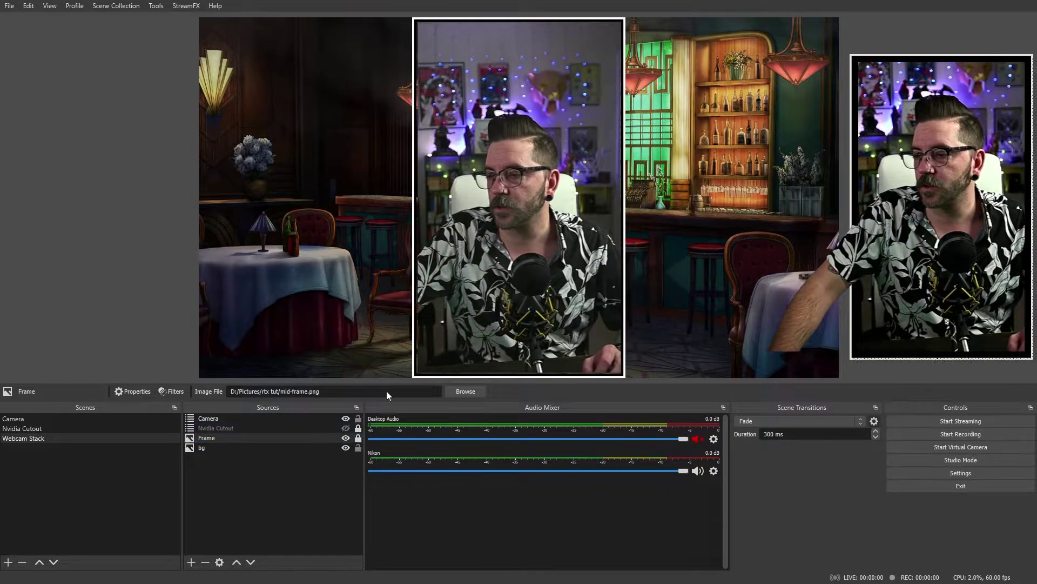
left_click(323, 460)
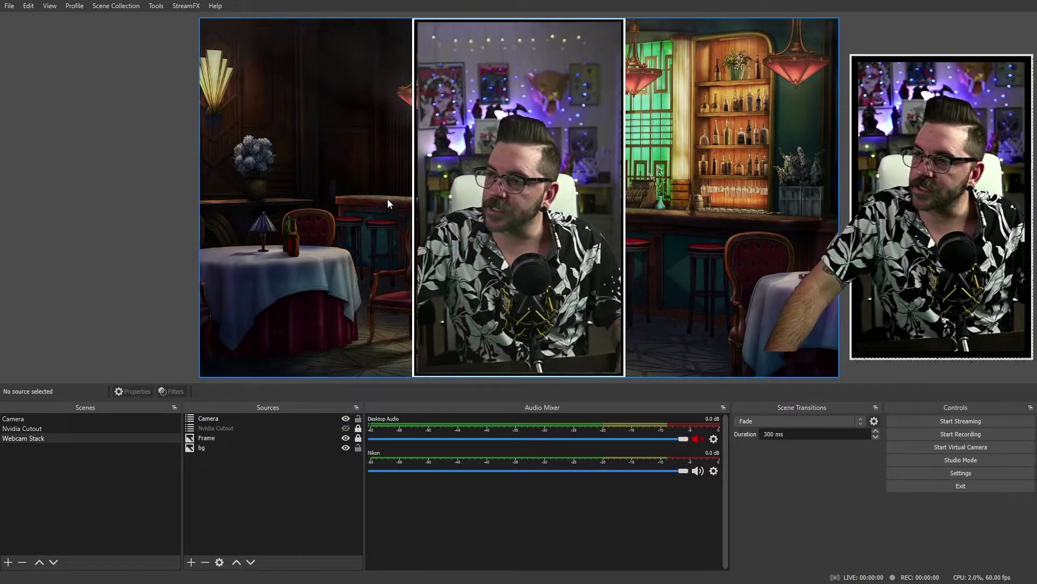
Select and then deselect the Camera layer in the preview.
left_click(414, 205)
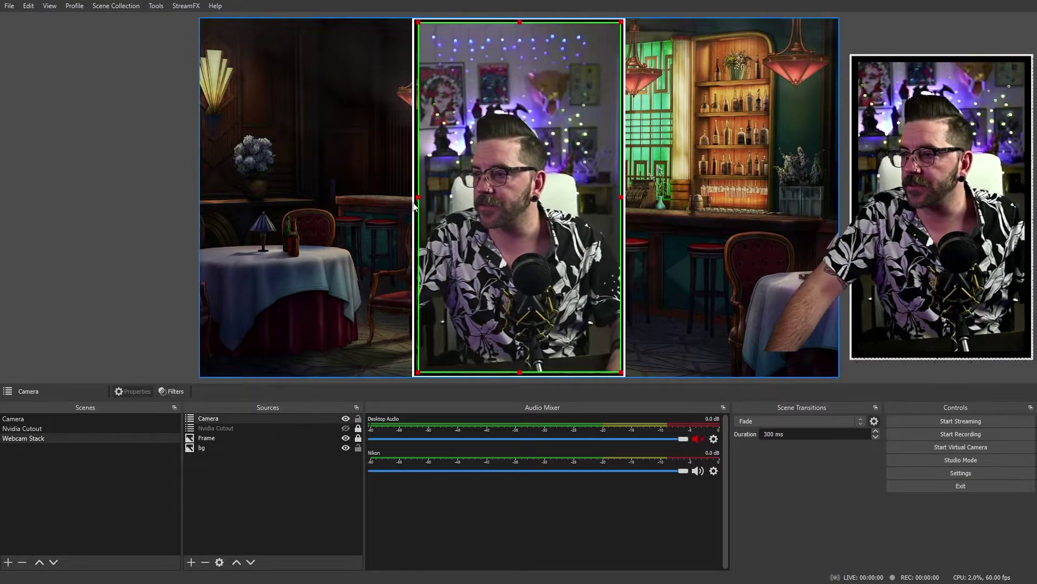
left_click(643, 200)
left_click(605, 197)
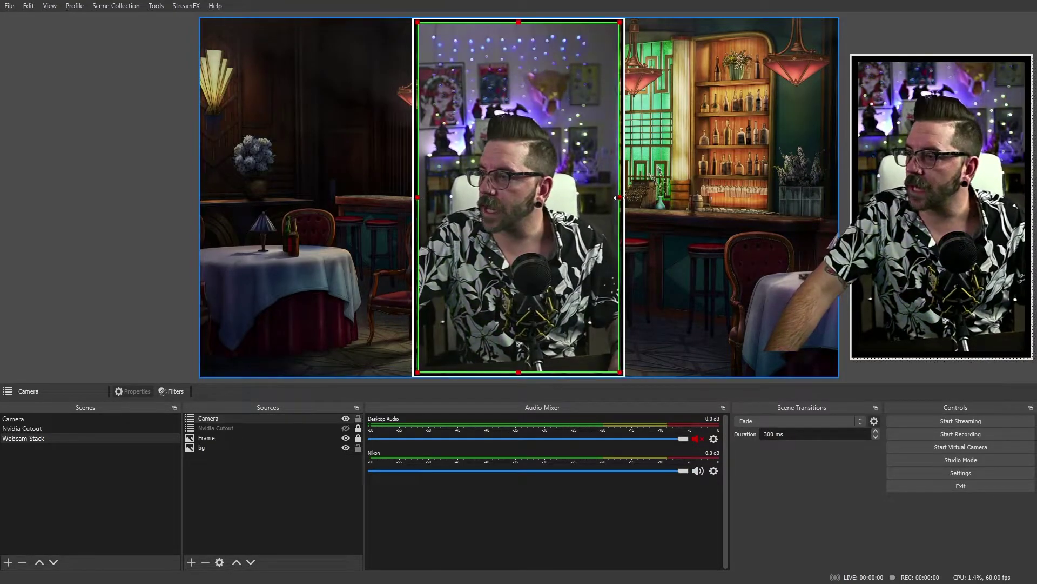
left_click(635, 199)
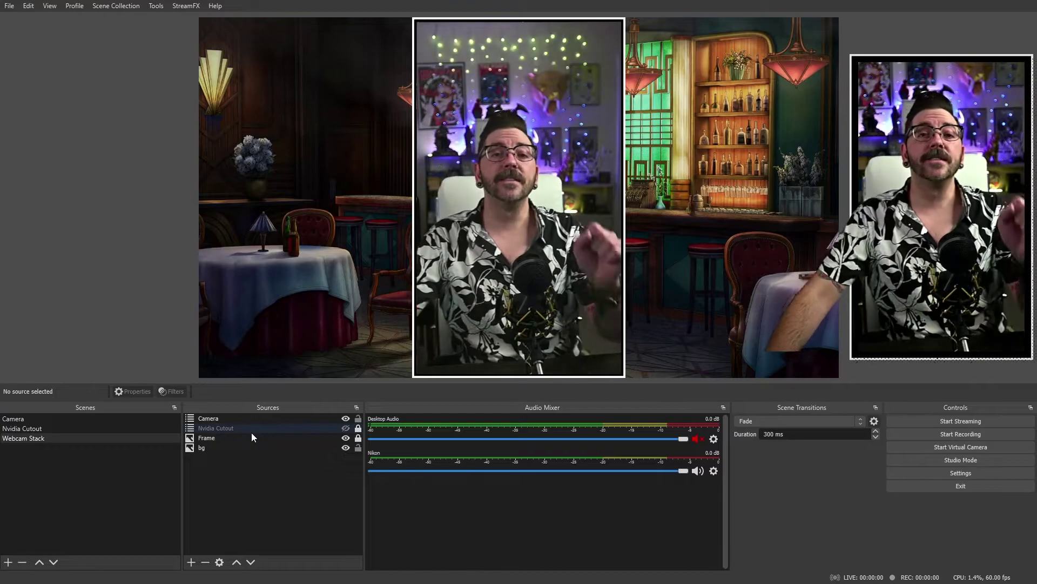
Show Nvidia Cutout again and snap its bottom edge to the canvas bottom.
left_click(346, 428)
left_click(320, 428)
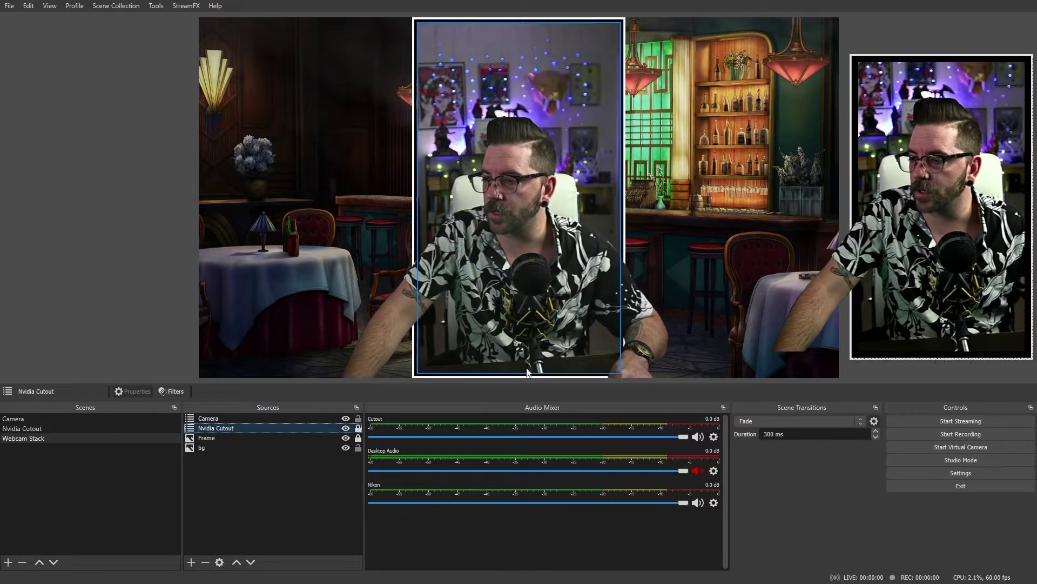
left_click(527, 372)
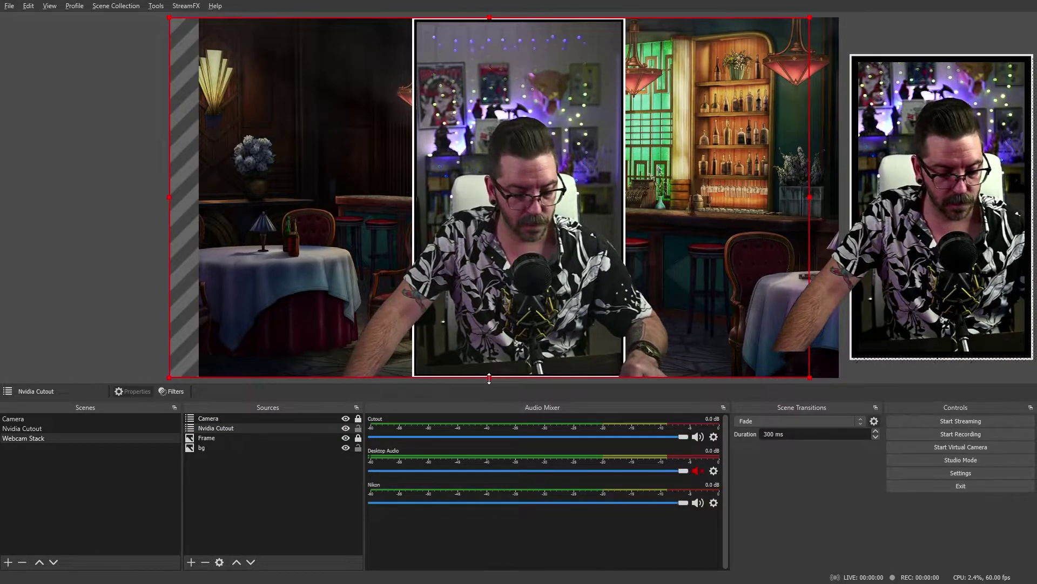
left_click_drag(489, 379, 496, 375)
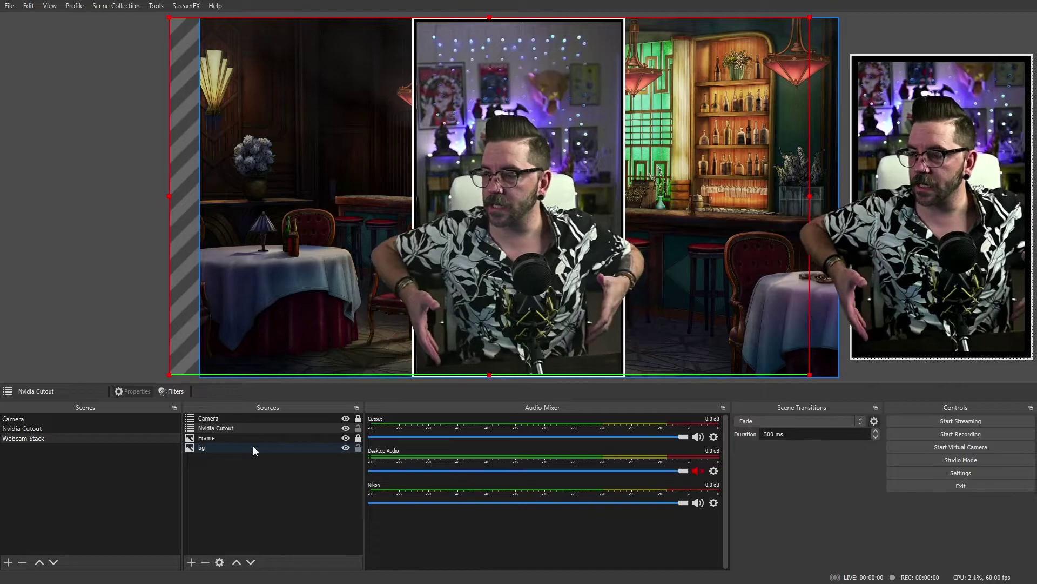
Hide the bg layer, then briefly toggle Nvidia Cutout and Camera visibility off and on.
left_click(253, 487)
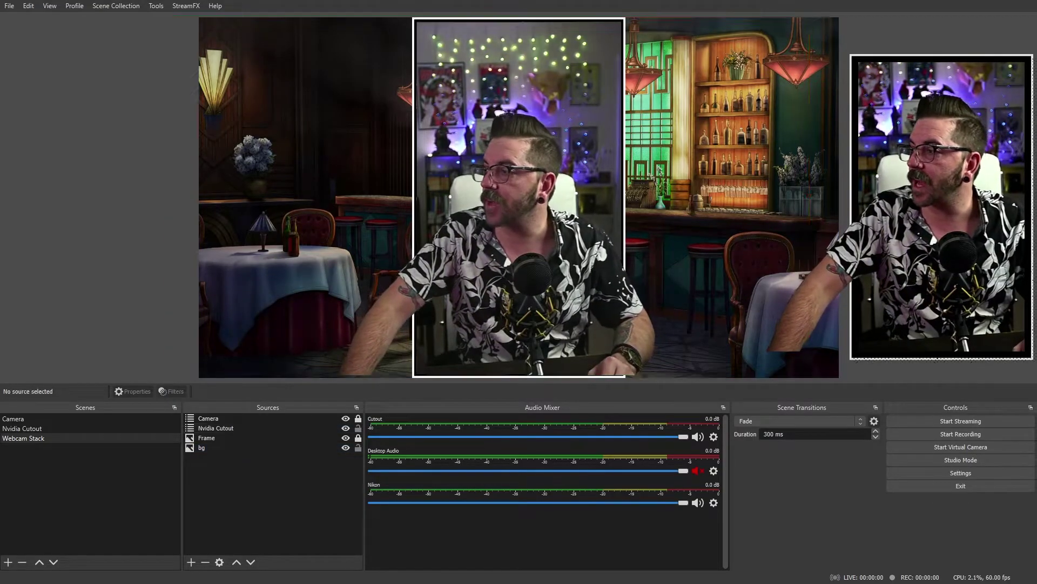
left_click(345, 447)
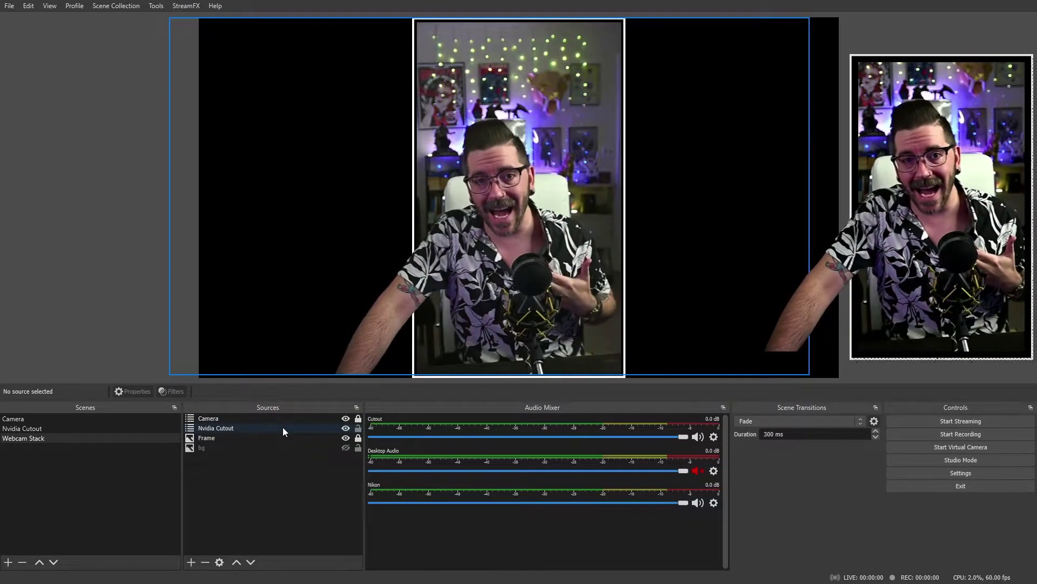
left_click(346, 428)
left_click(346, 428)
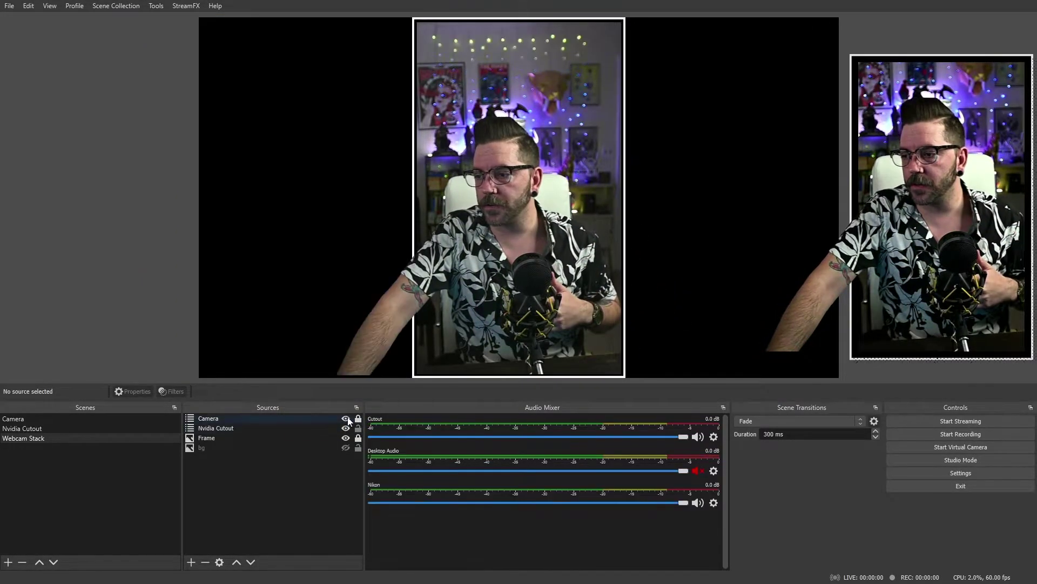
left_click(346, 419)
left_click(346, 418)
Reorder the Camera and Frame layers in the source list.
left_click_drag(346, 420, 260, 442)
left_click(261, 428)
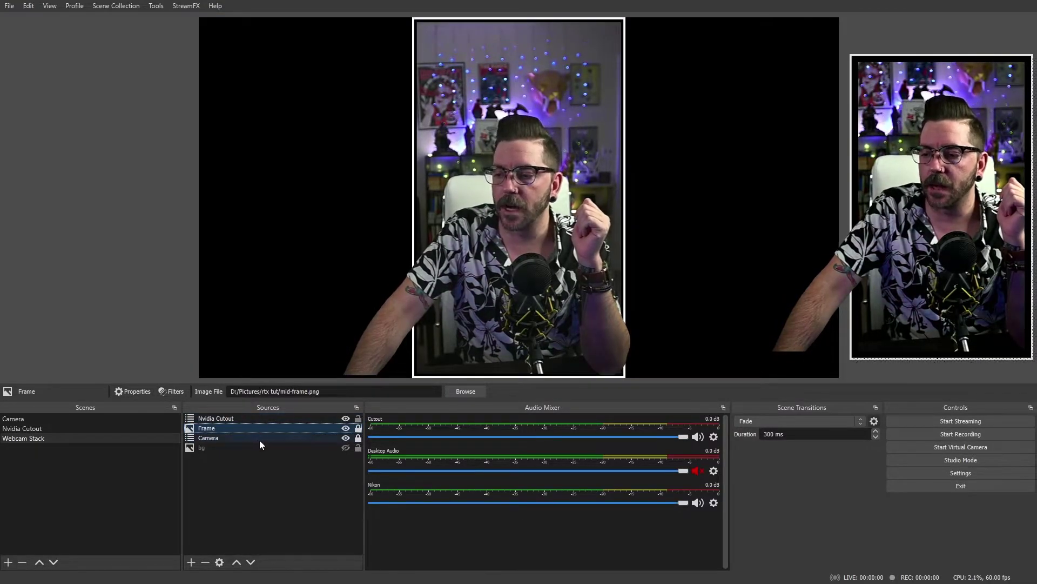
left_click_drag(262, 429, 283, 427)
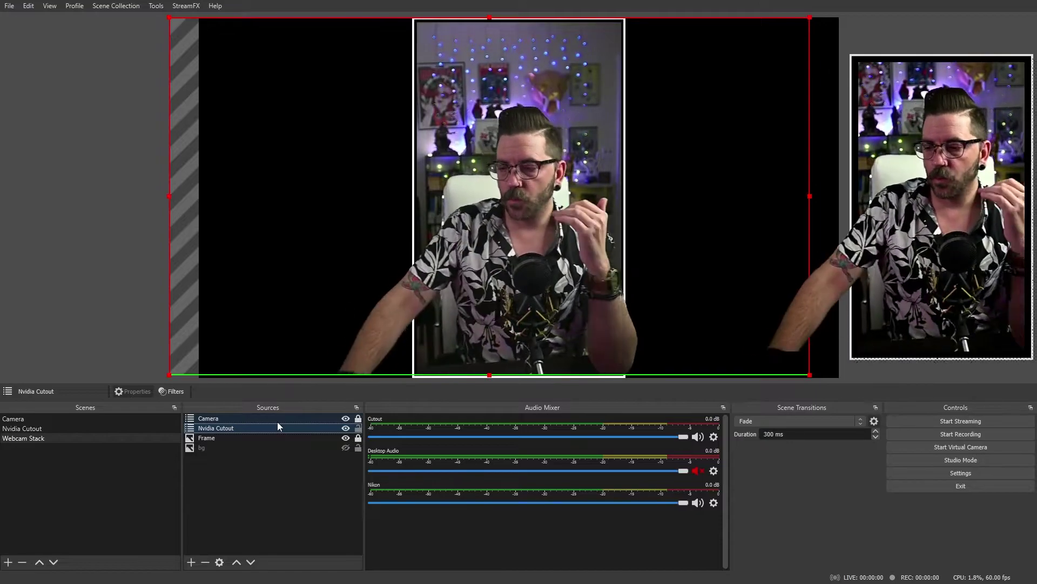
Add a source mirror named 'Effects' that mirrors the Cutout source.
left_click(193, 559)
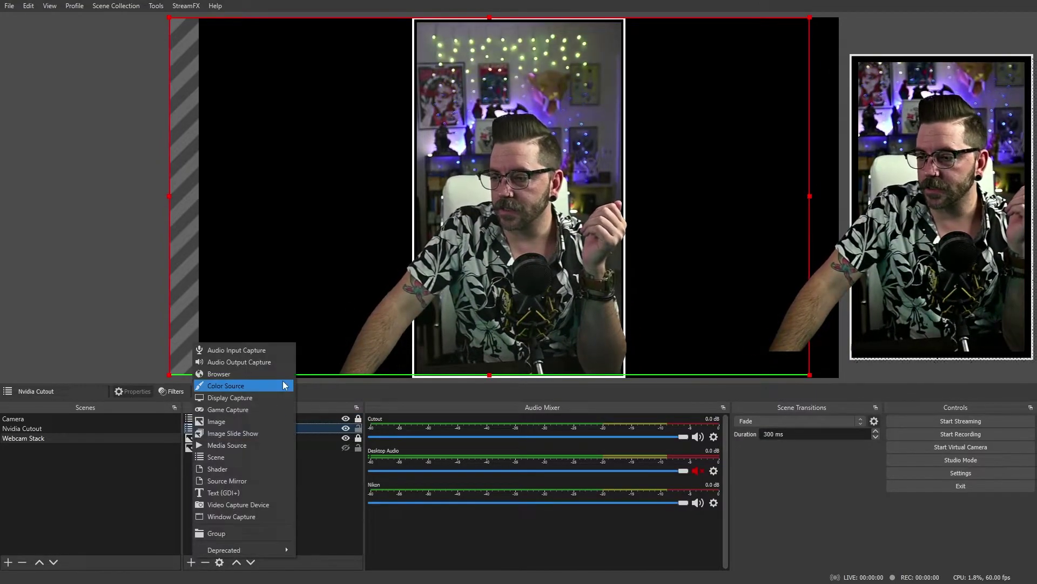
left_click(262, 482)
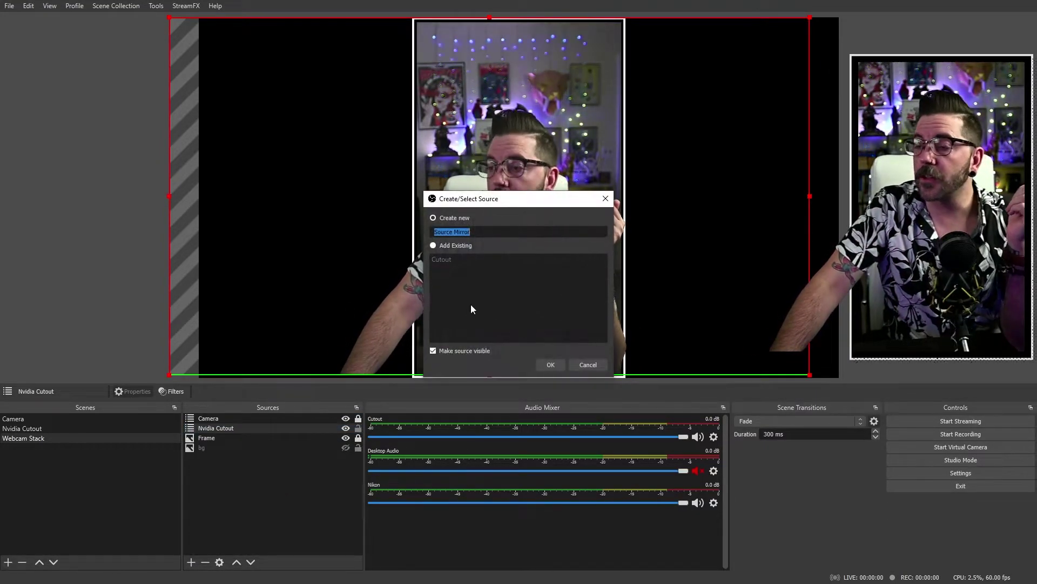
type("E")
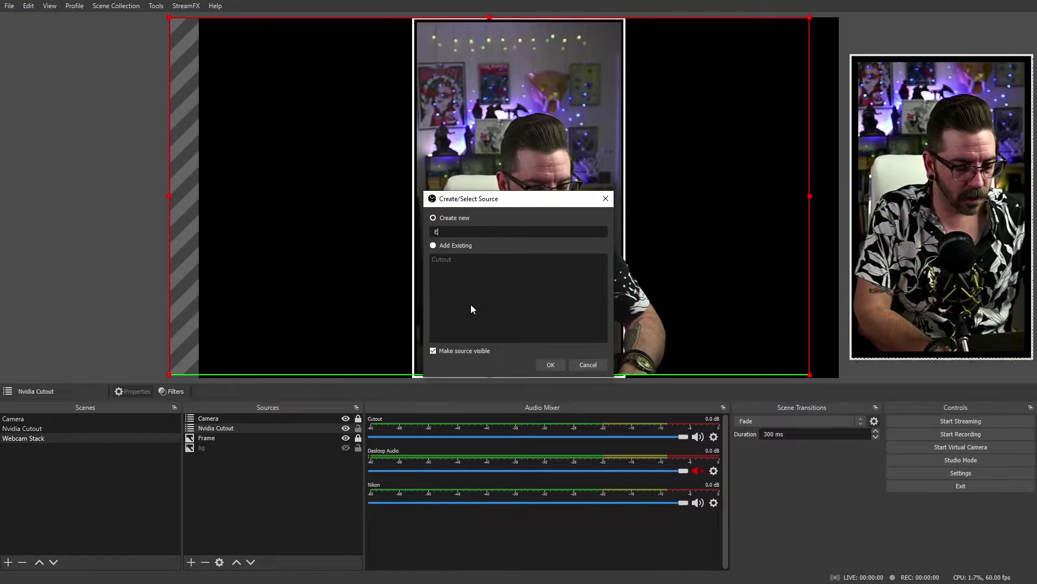
type("ffects")
key("Return")
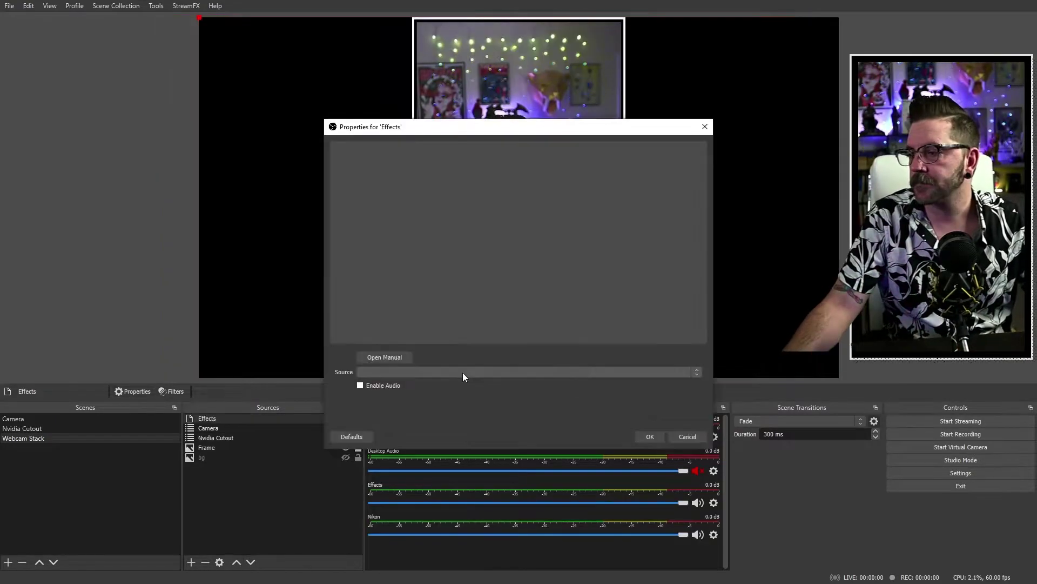
left_click(463, 371)
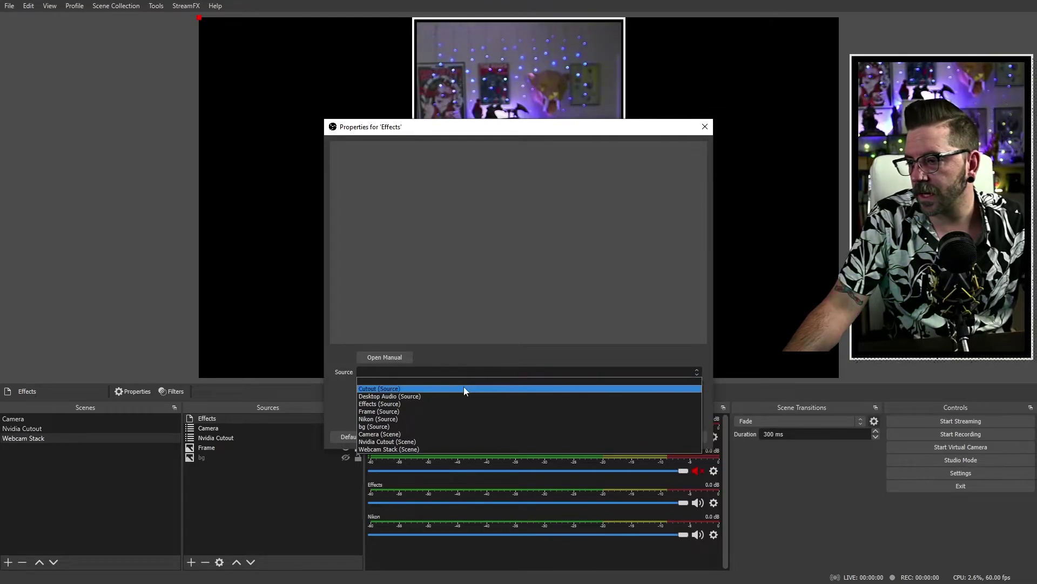
left_click(464, 387)
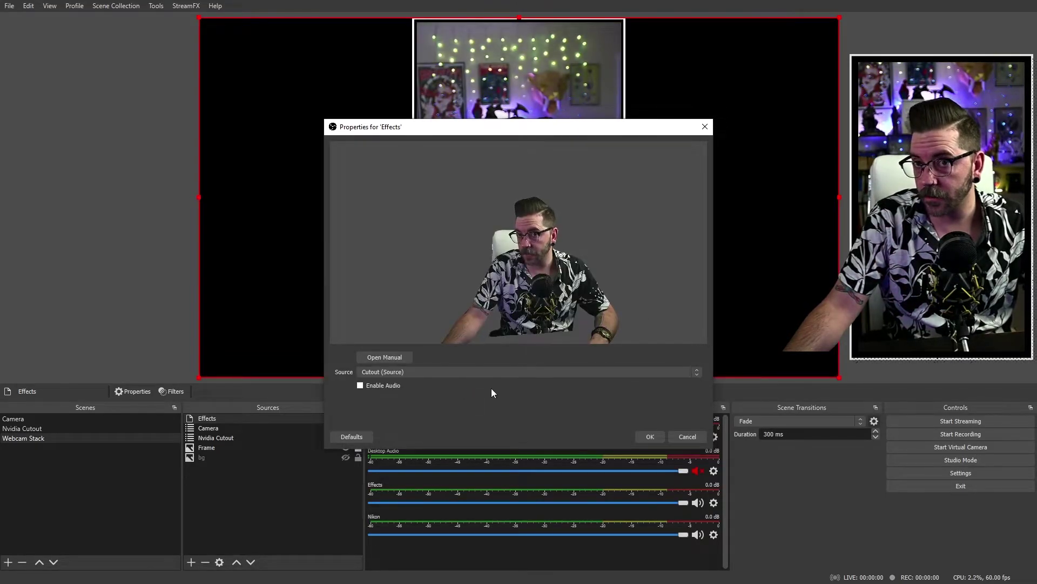
key("Return")
Add a Color Correction filter to the Effects layer.
left_click(263, 417)
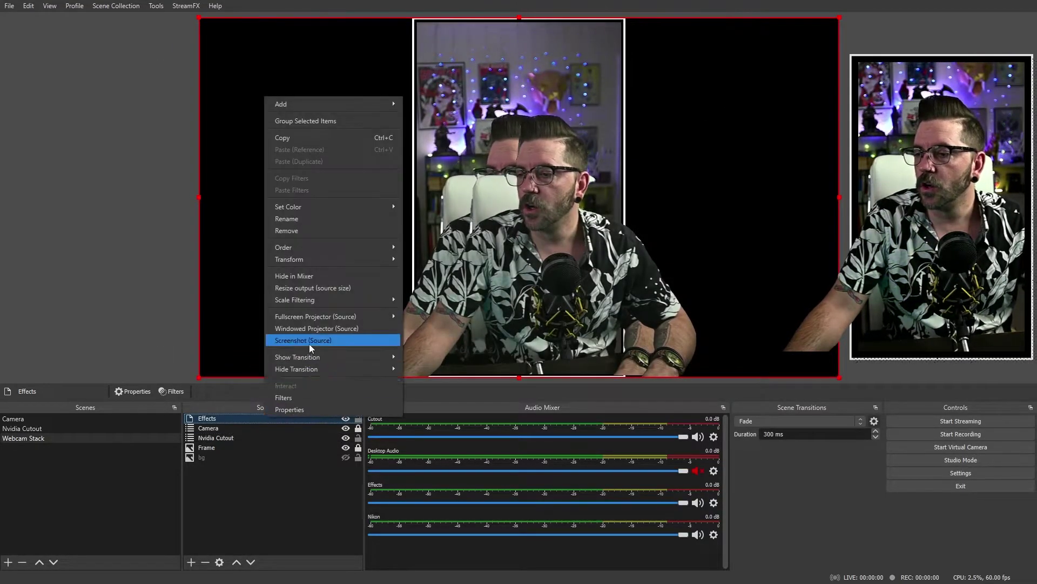
left_click(325, 394)
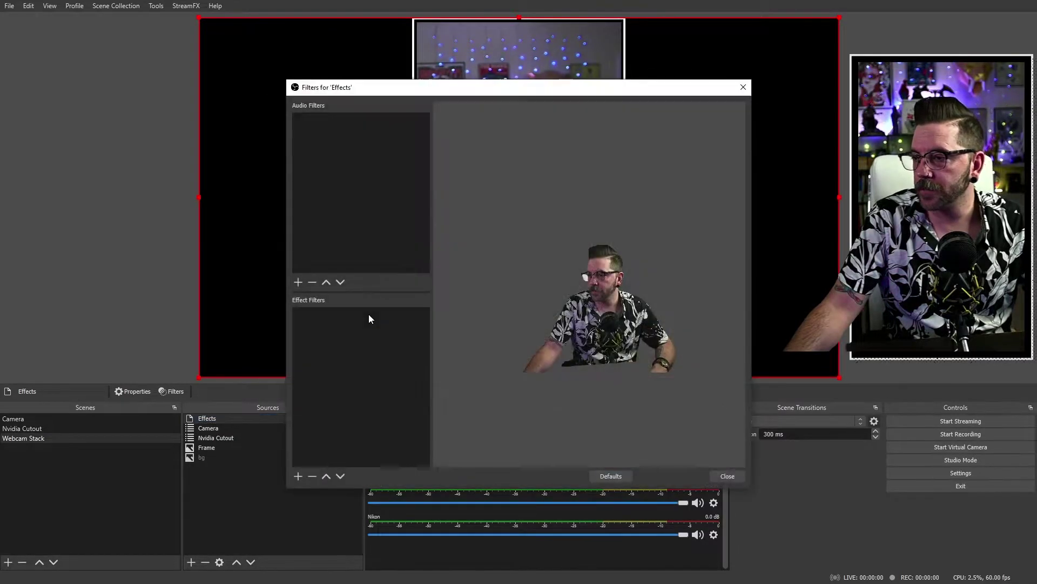
left_click(298, 476)
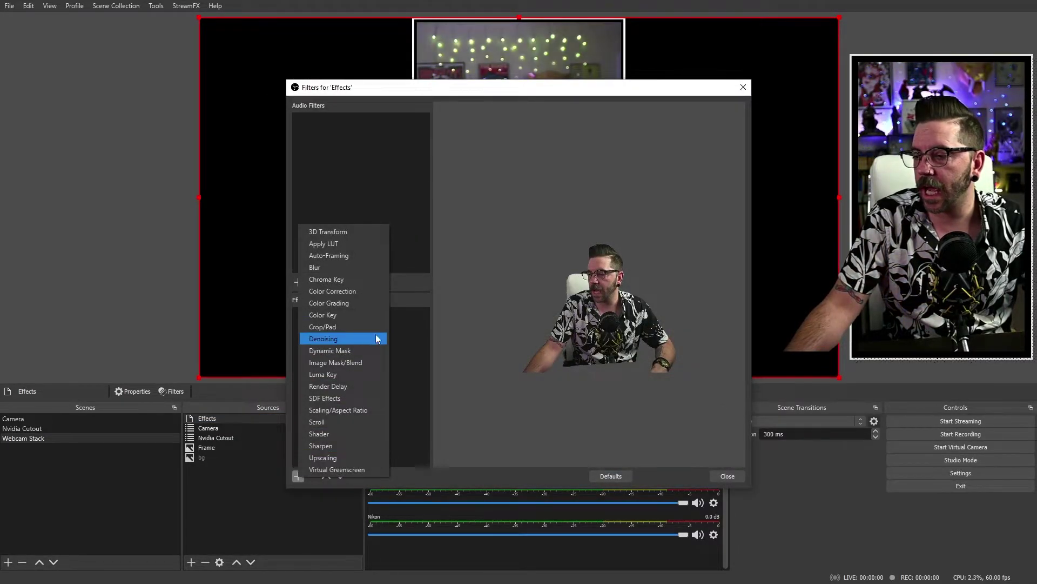
left_click(375, 294)
left_click(506, 309)
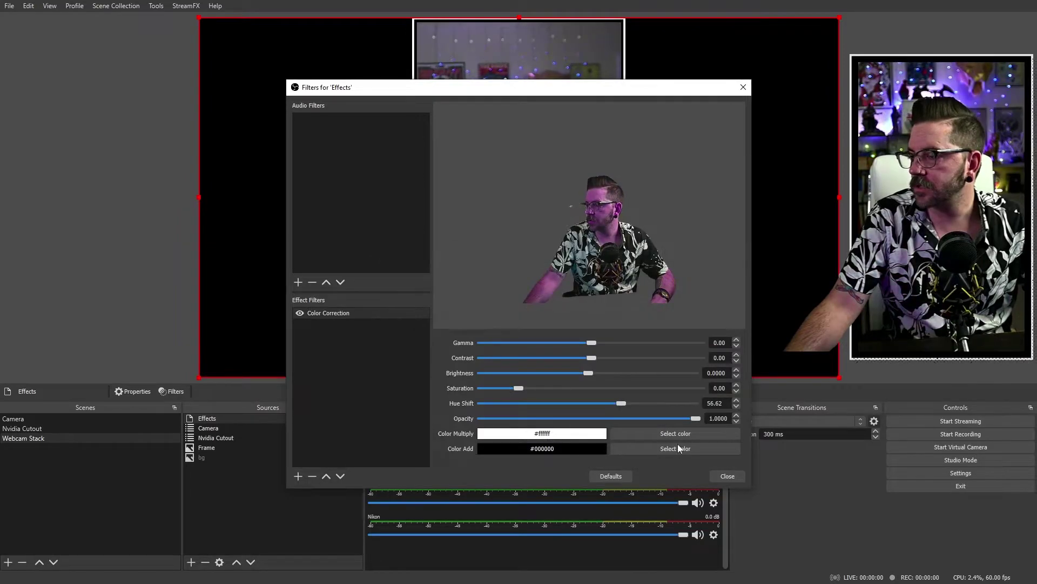
left_click(728, 475)
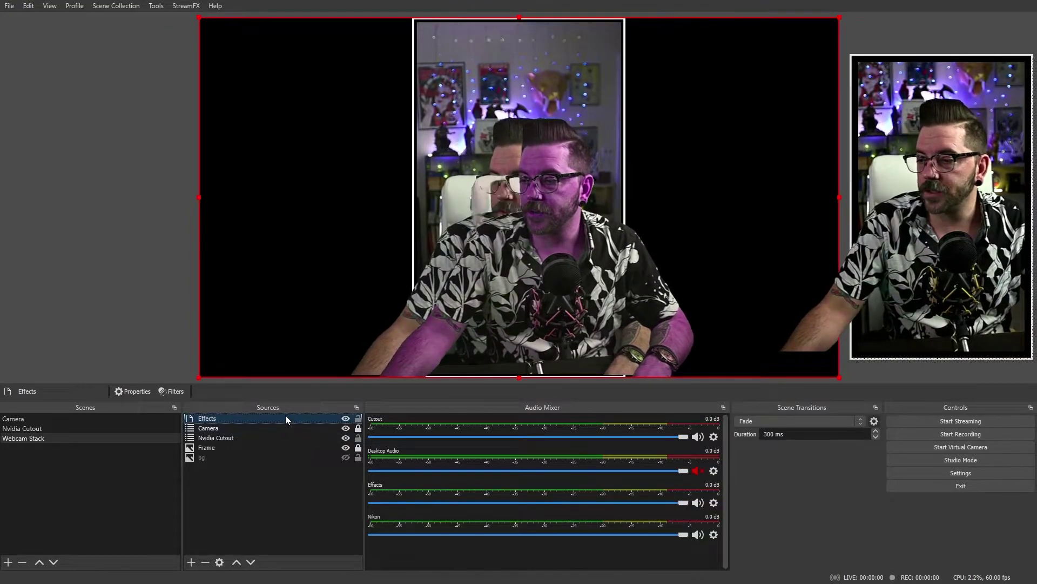
Copy the Nvidia Cutout's transform and paste it onto the Effects layer.
right_click(285, 415)
right_click(263, 427)
right_click(274, 438)
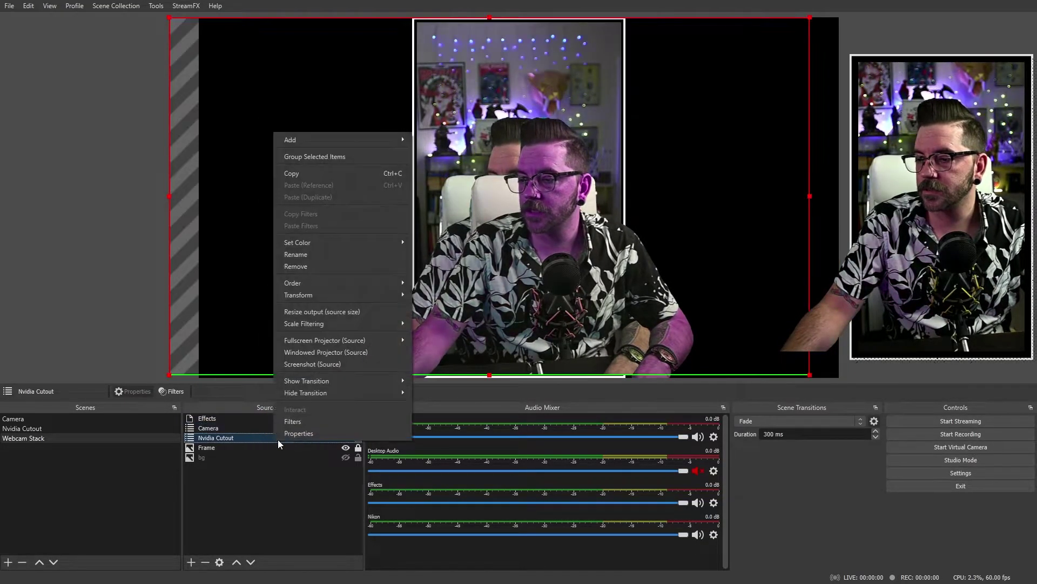
mouse_move(400, 295)
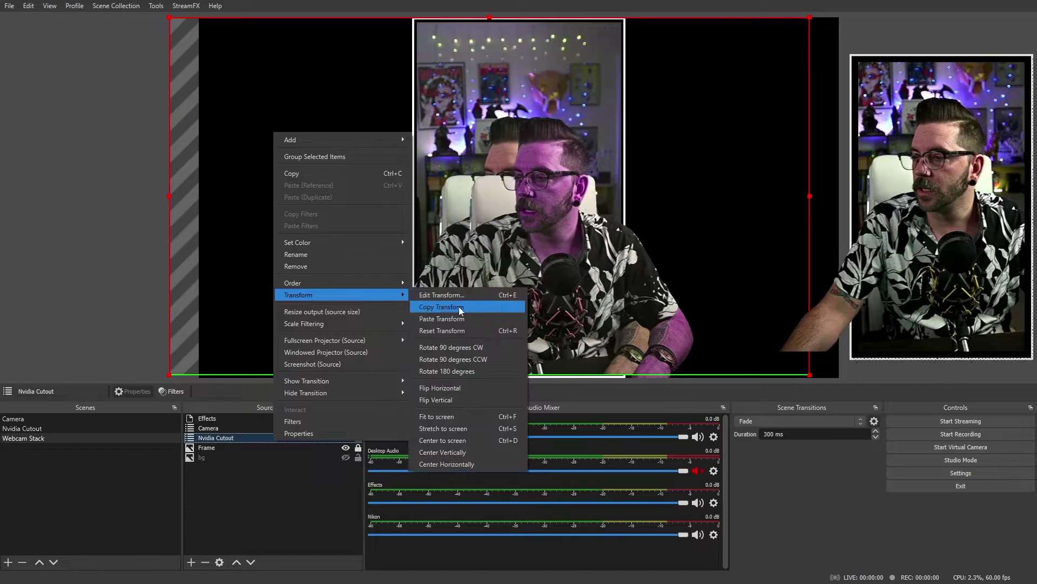
left_click(460, 306)
left_click(260, 415)
right_click(261, 415)
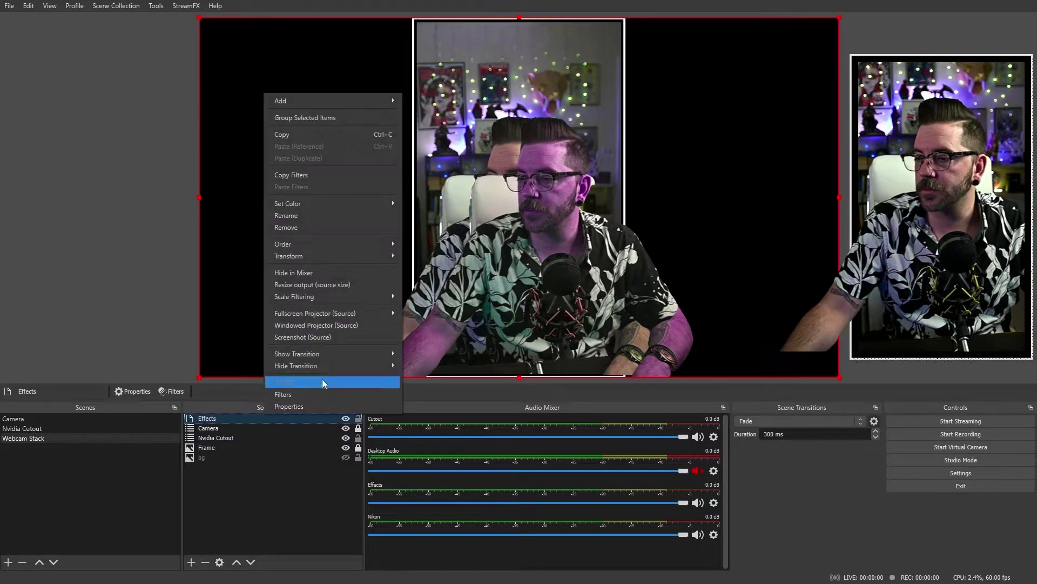
mouse_move(348, 254)
left_click(442, 273)
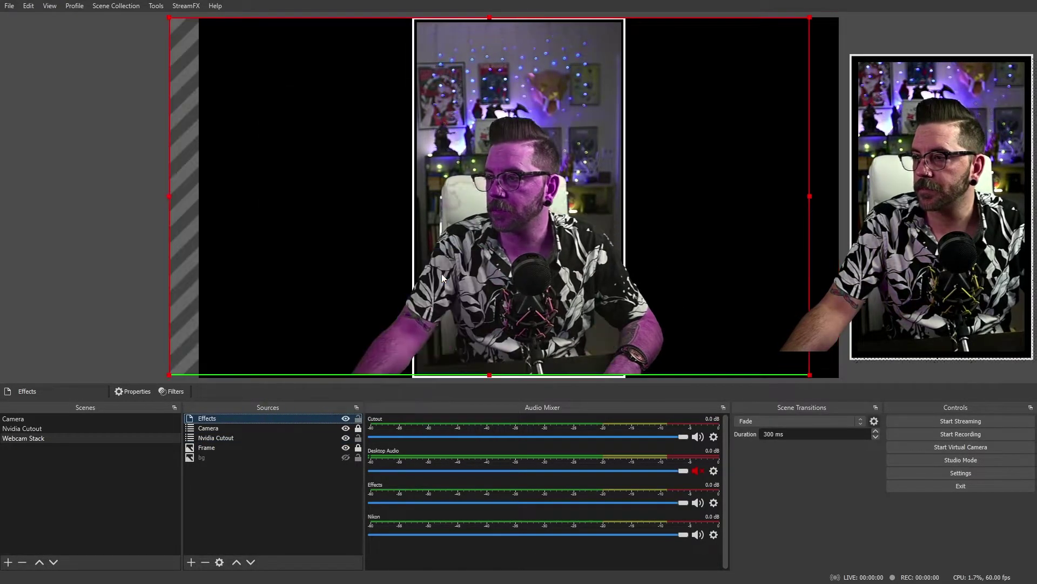
left_click(99, 299)
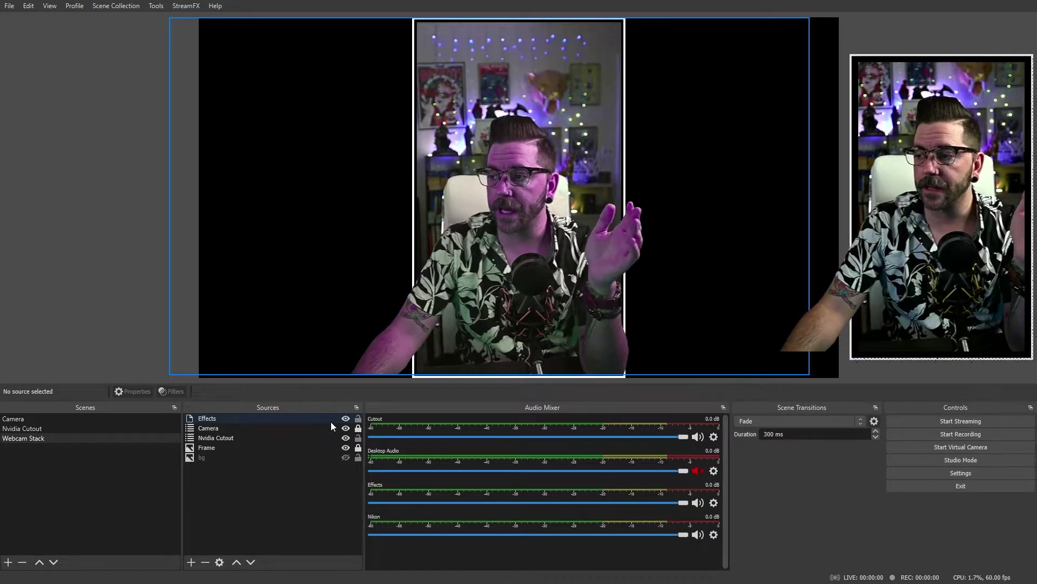
Toggle Effects and Nvidia Cutout visibility to compare, leaving Effects hidden and Nvidia Cutout shown.
left_click(346, 418)
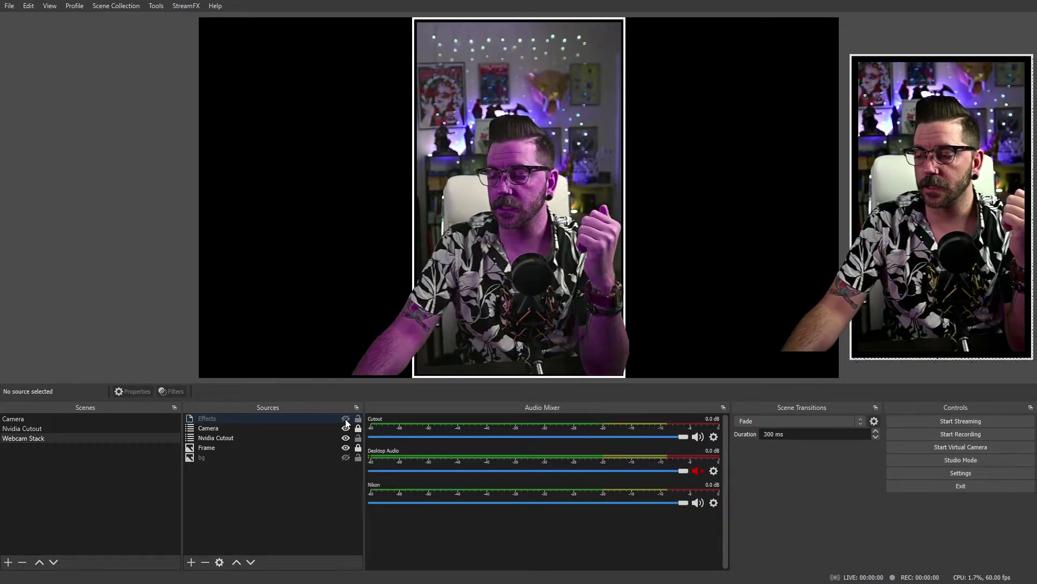
left_click(345, 420)
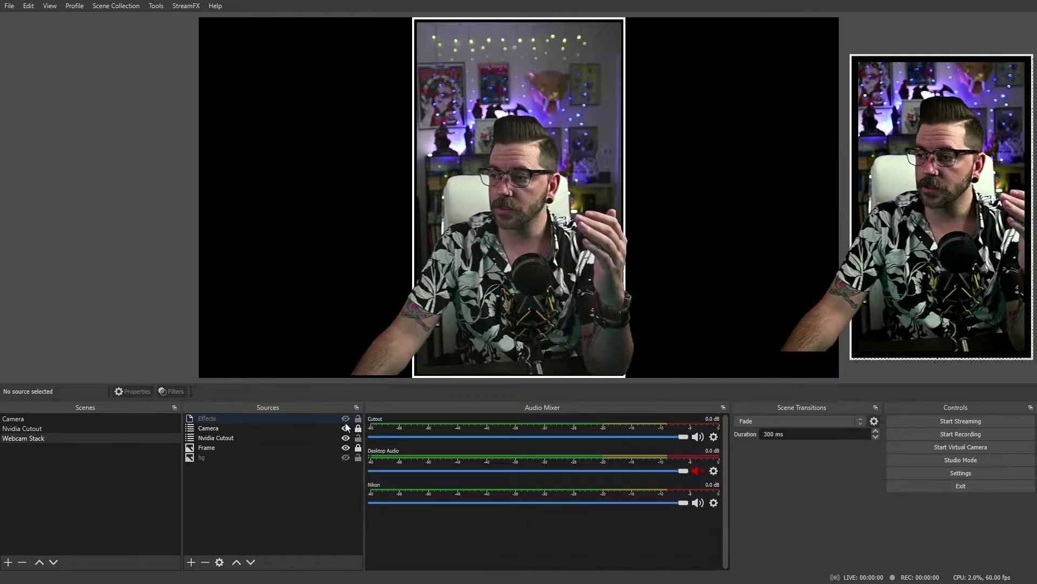
left_click(346, 438)
left_click(345, 419)
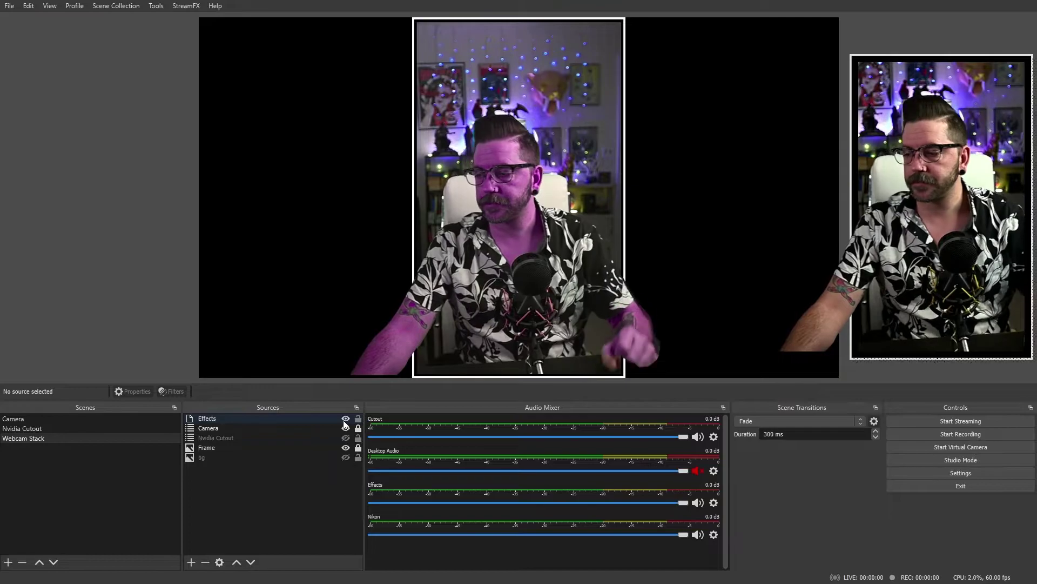
left_click(345, 420)
left_click(346, 437)
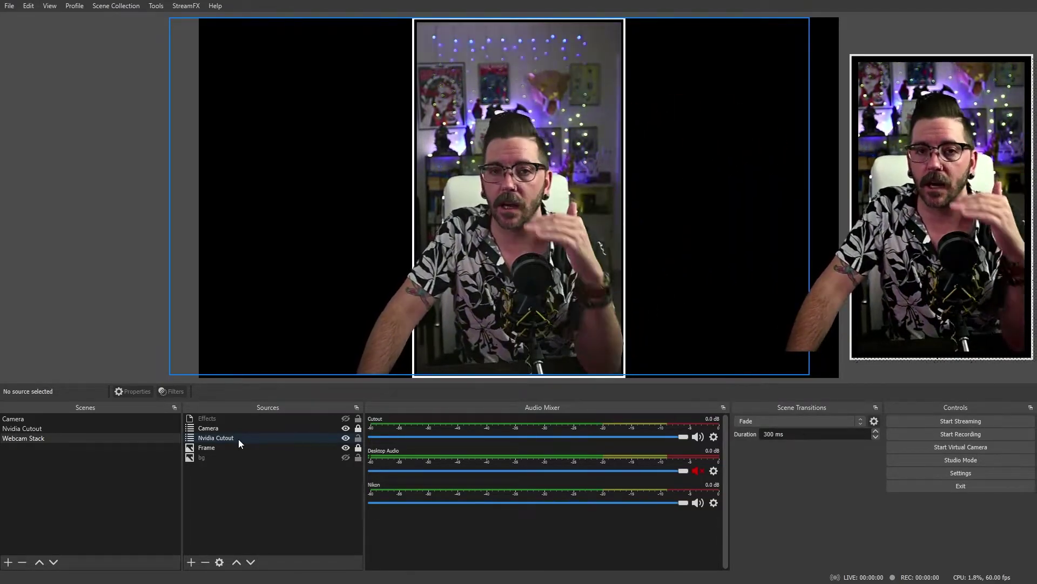
Create a new scene named 'Full Scene'.
right_click(168, 484)
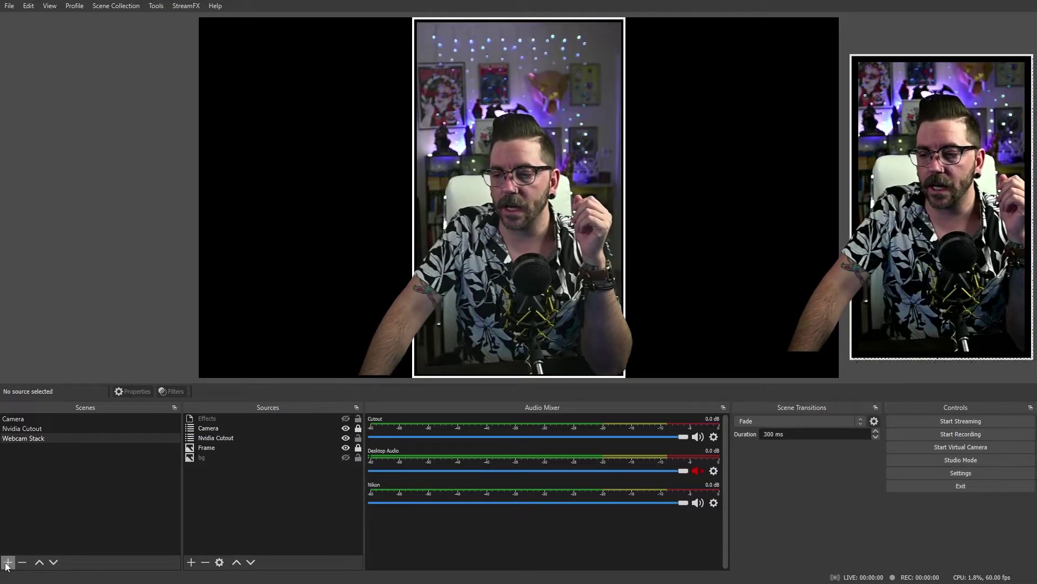
left_click(176, 490)
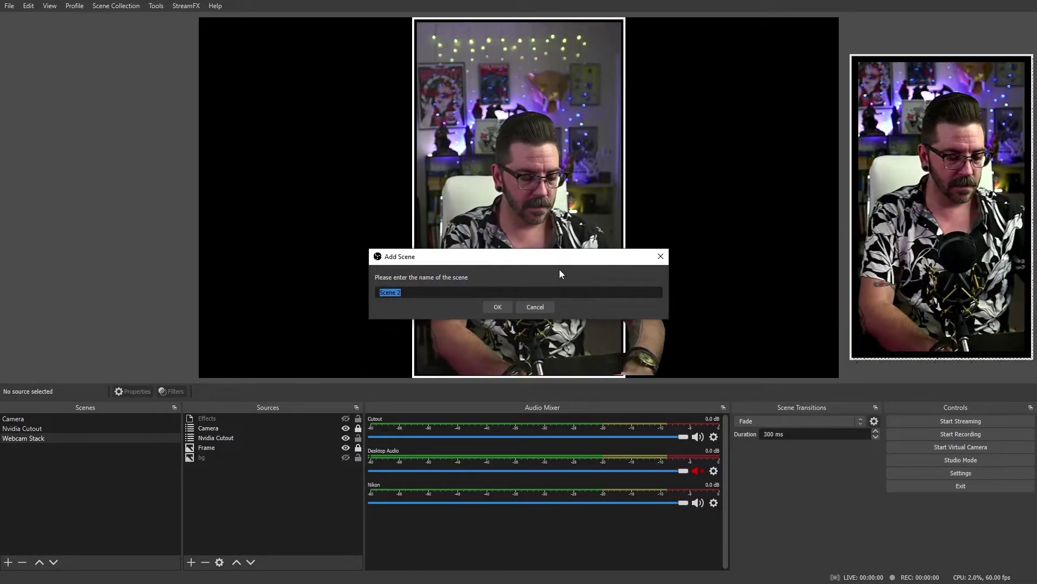
type("Full S")
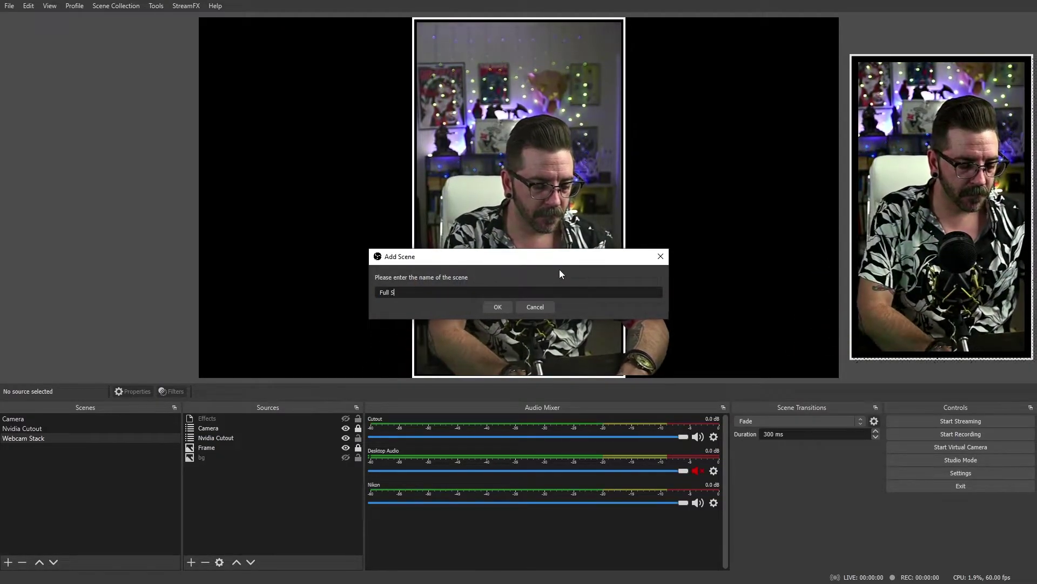
type("cene")
key("Return")
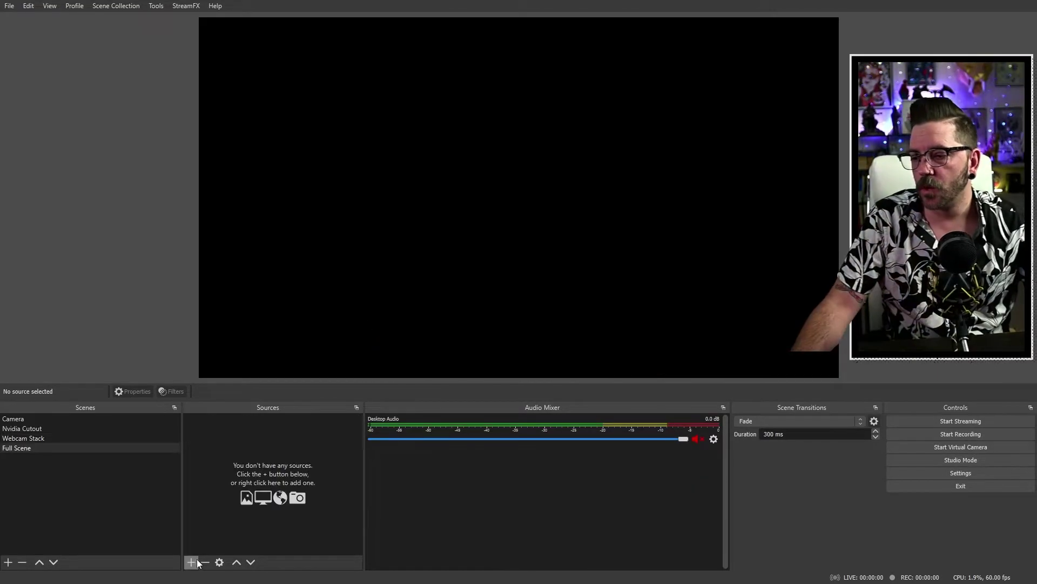
Add the bar image as background and the Webcam Stack scene as a source.
left_click(191, 562)
left_click(261, 423)
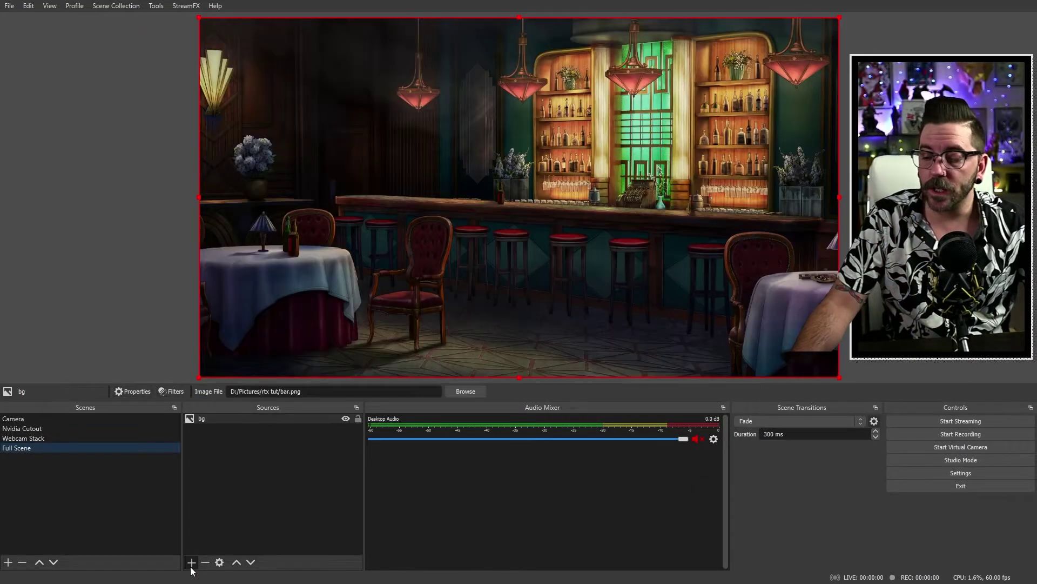
left_click(191, 562)
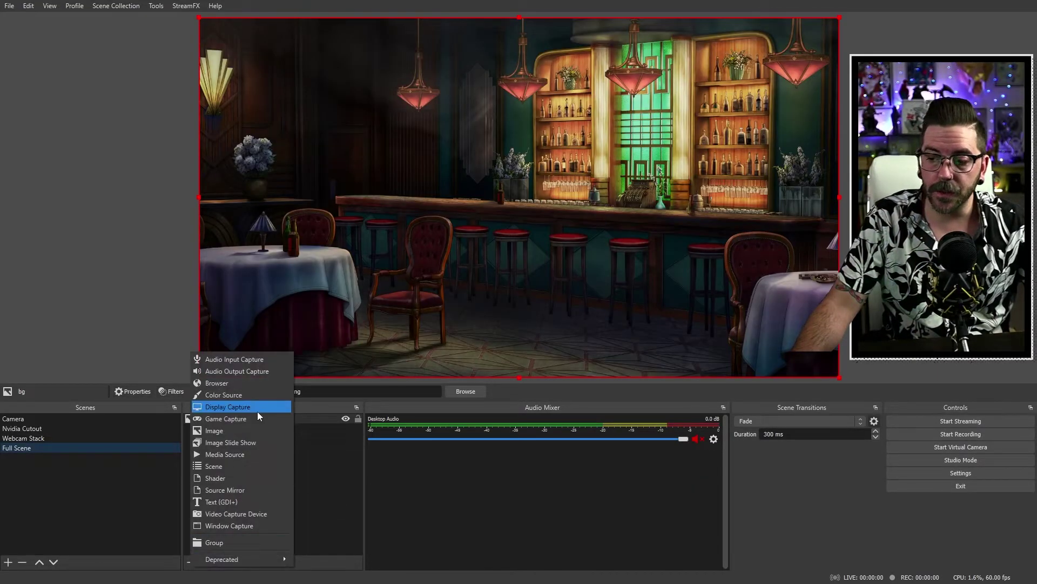
left_click(252, 466)
left_click(481, 279)
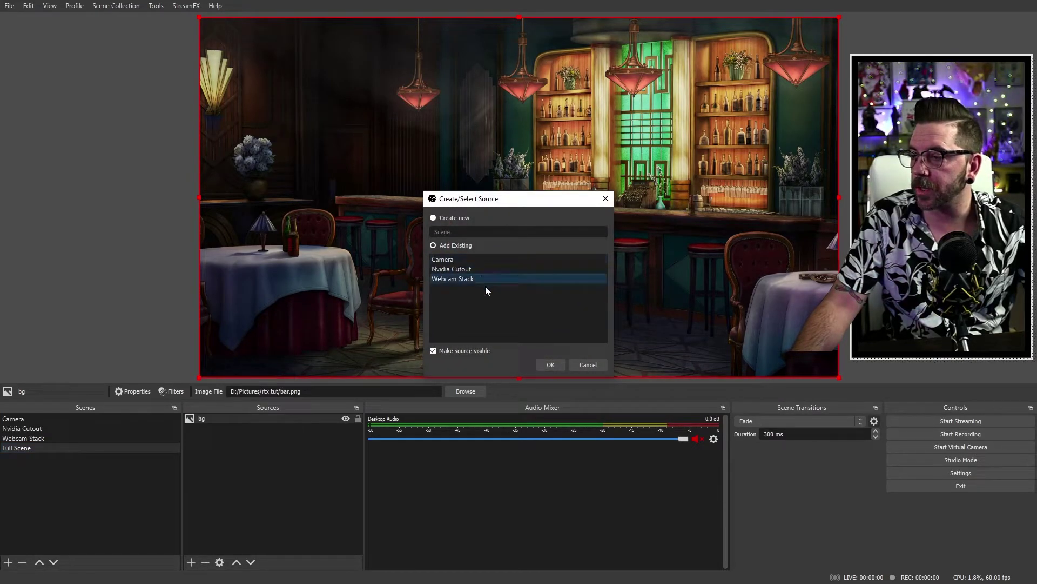
left_click(560, 365)
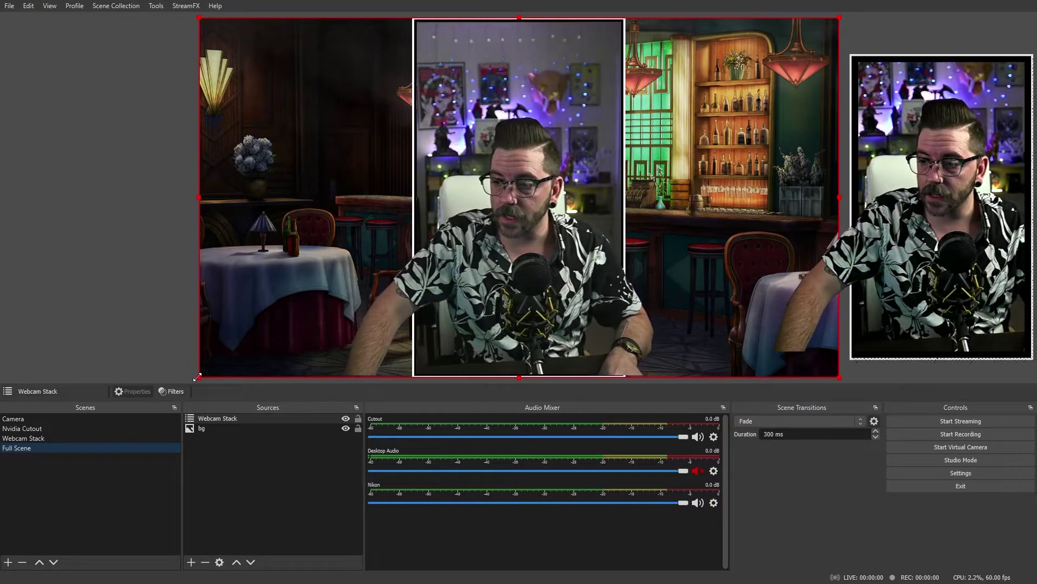
left_click_drag(200, 376, 488, 230)
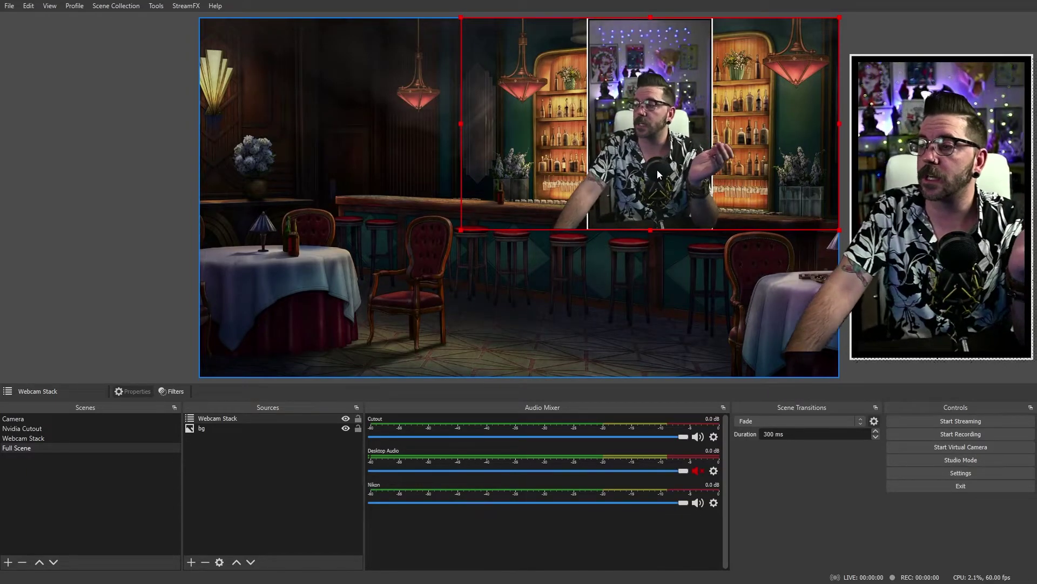
left_click_drag(657, 170, 550, 180)
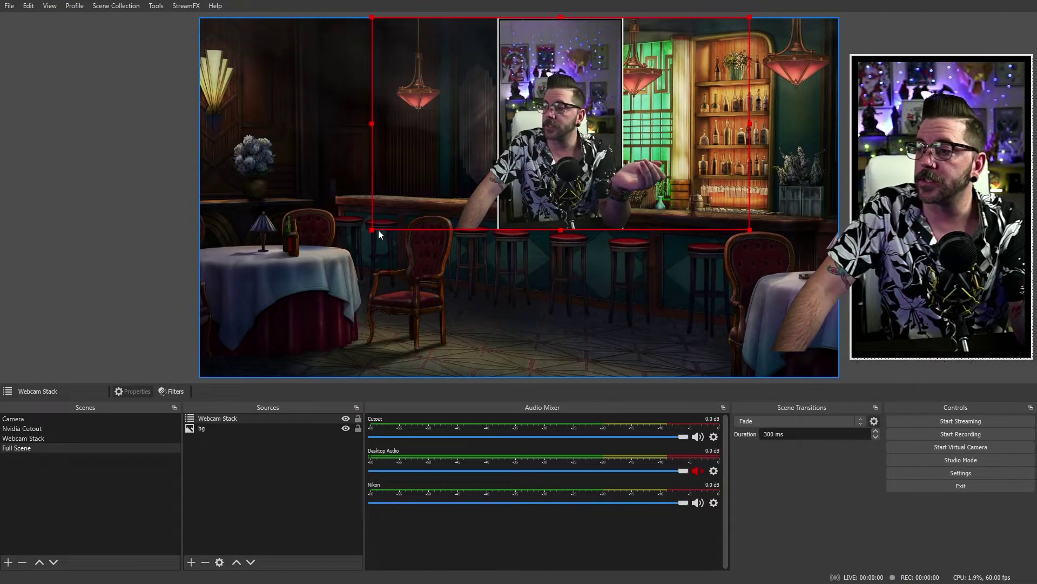
mouse_move(372, 229)
left_mouse_down()
mouse_move(225, 308)
mouse_move(452, 185)
mouse_move(378, 226)
left_mouse_up()
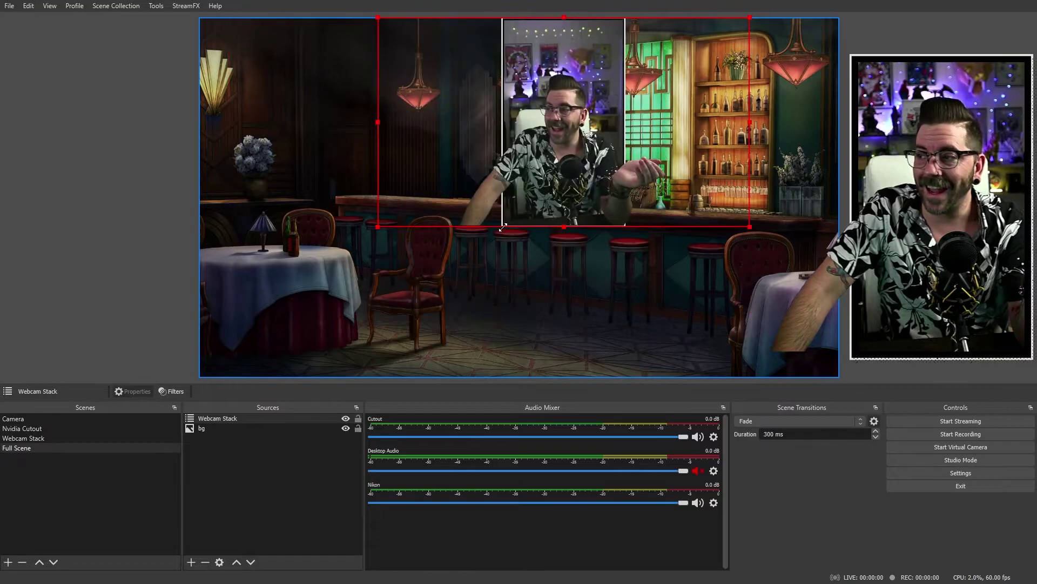